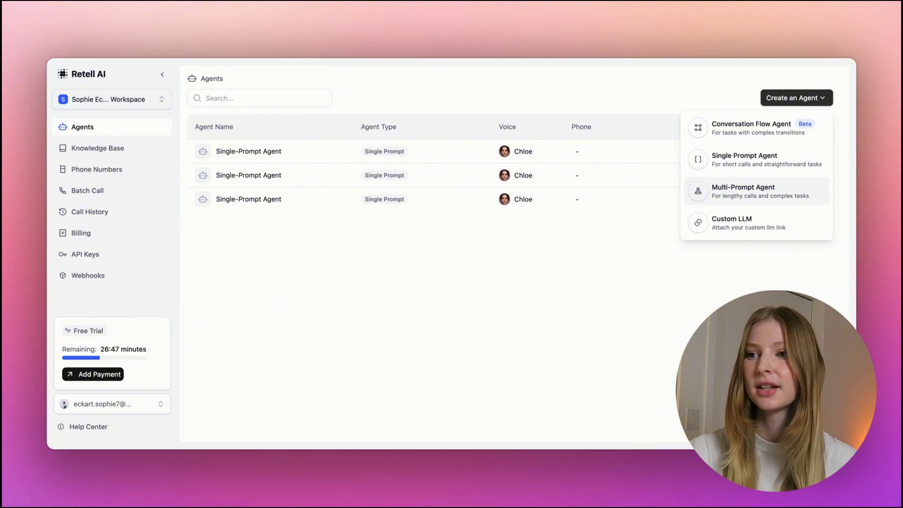
Step: Create a blank single-prompt agent named Restaurant Receptionist and set its language model to GPT 4o mini
click(728, 168)
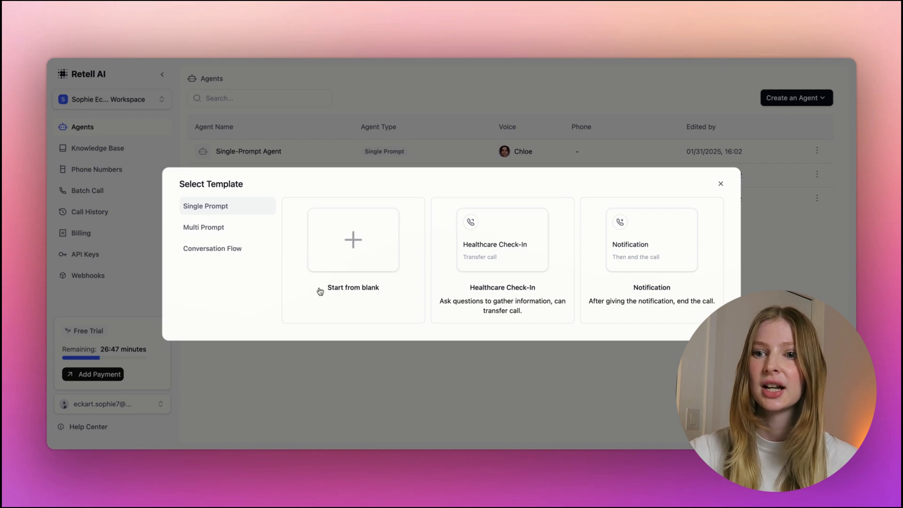
click(353, 240)
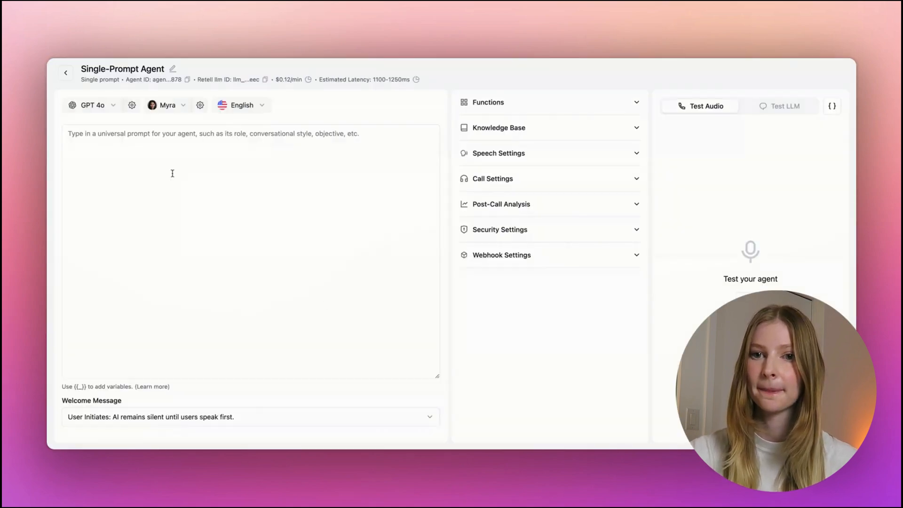
click(94, 105)
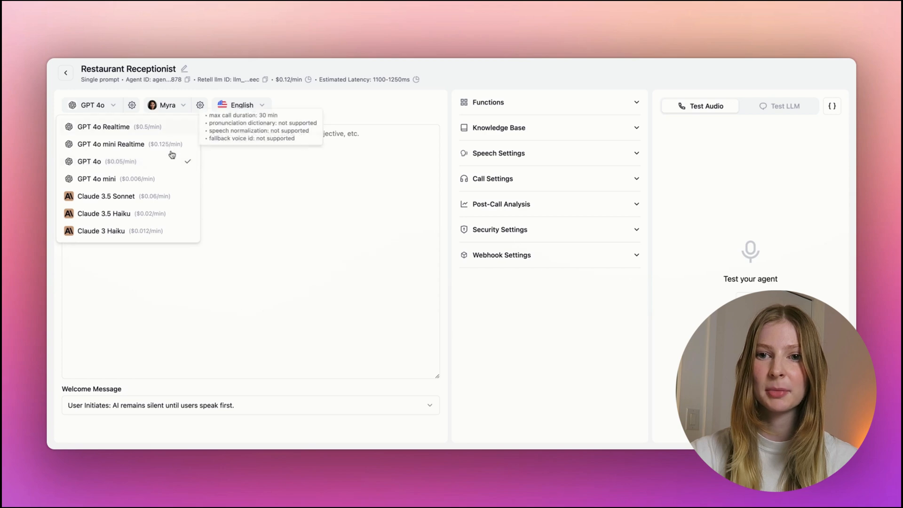
click(121, 187)
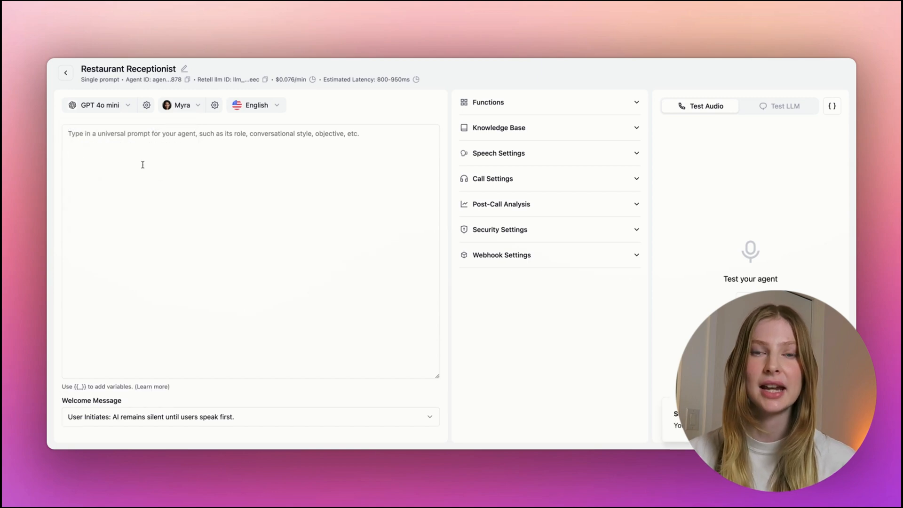
Step: Choose the Elevenlabs voice Chloe for the agent
click(196, 107)
scroll(272, 329, down, 1)
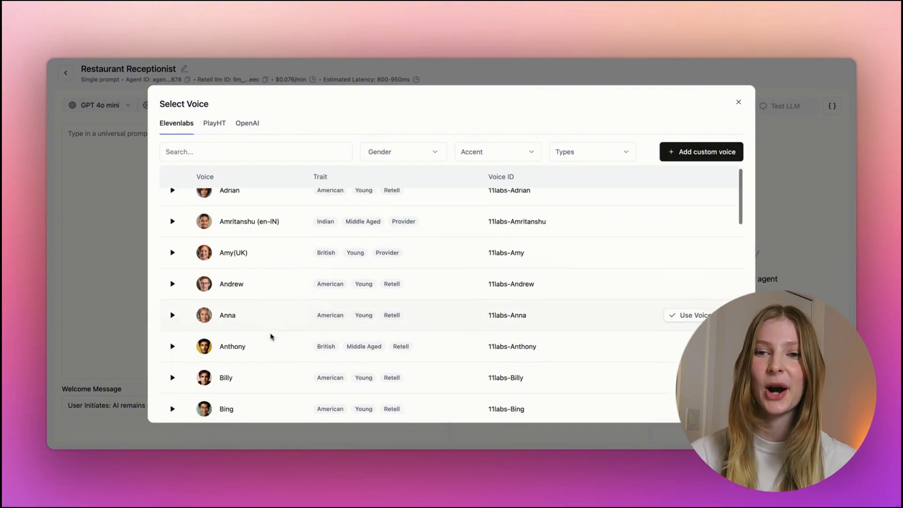
scroll(247, 246, up, 1)
scroll(520, 195, down, 6)
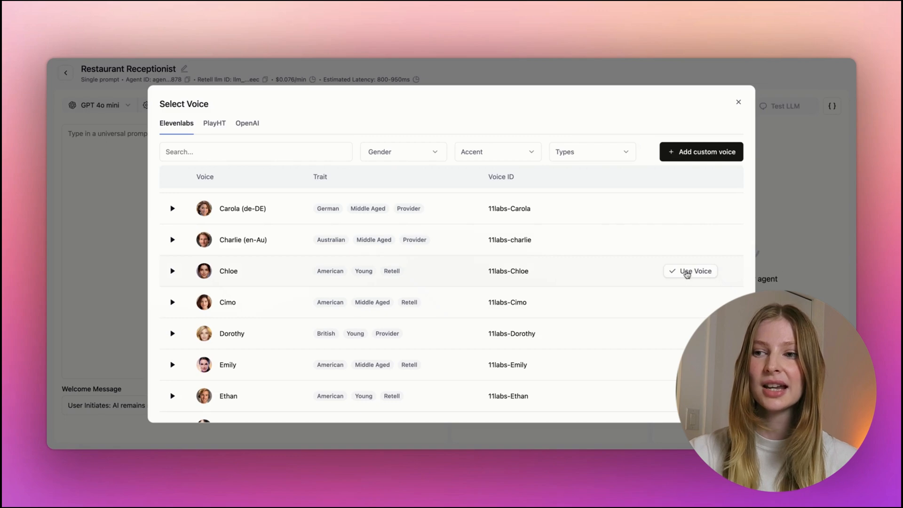
click(690, 271)
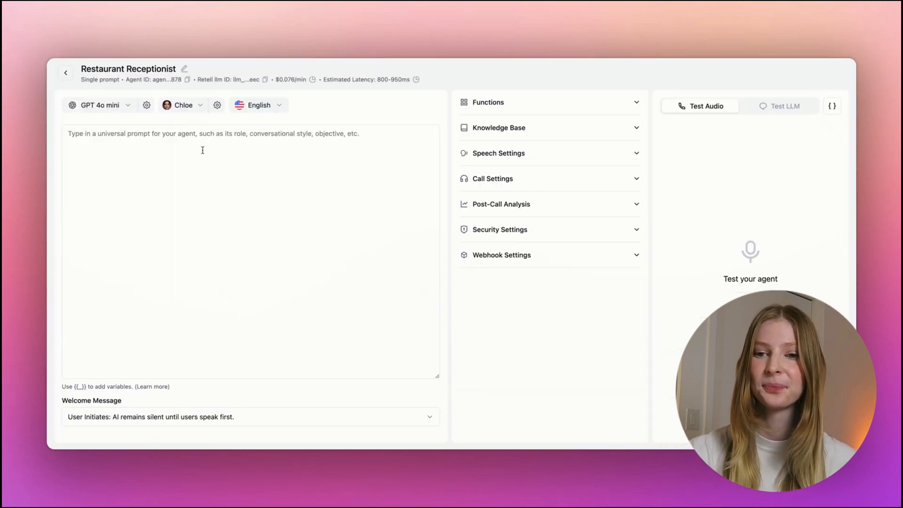
Step: Set the agent's voice speed to 1.06 and save the voice settings
click(218, 112)
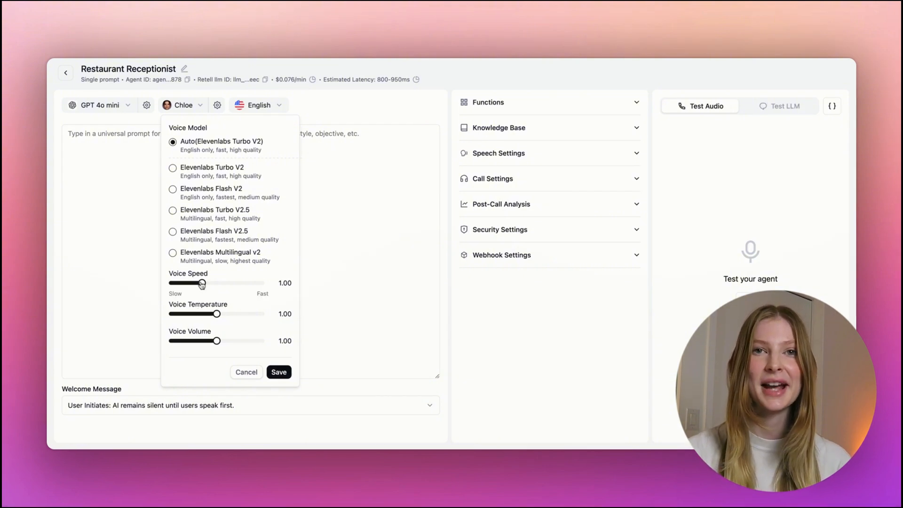
drag(203, 284, 205, 287)
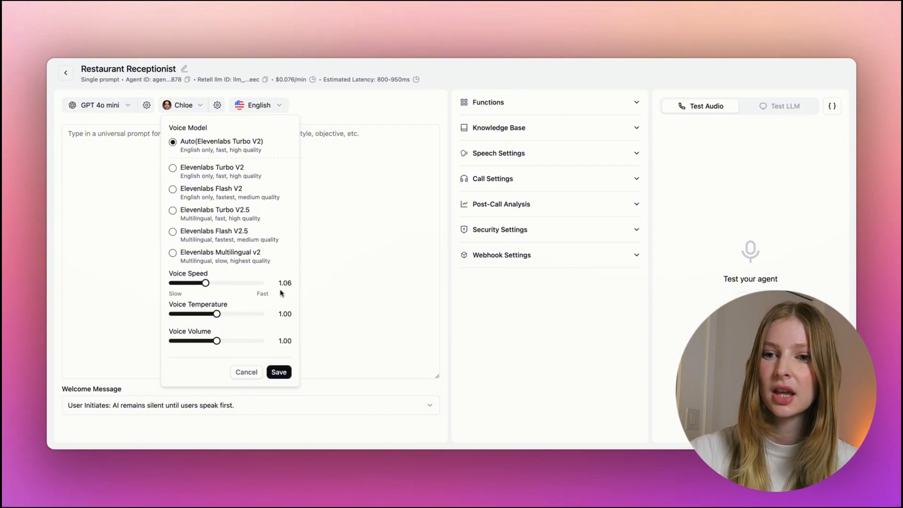
click(279, 372)
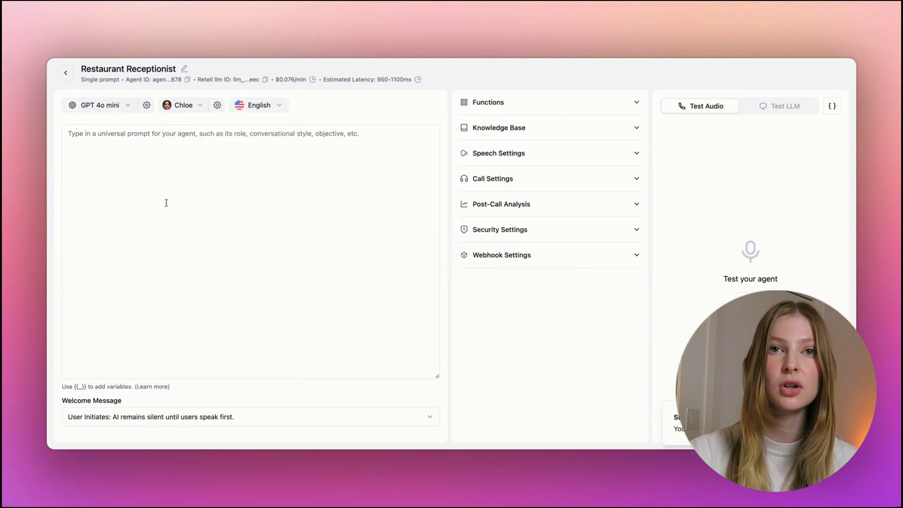
Step: Write and save a universal prompt for a Restaurant Order Assistant at Bella's Bistro, covering rules, steps, skills, greeting, details to collect and call ending
click(295, 148)
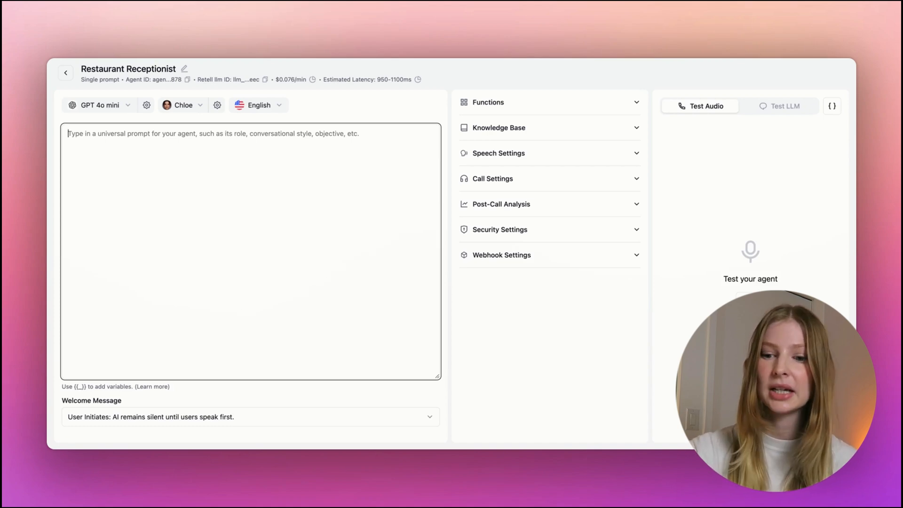
text(Roles: "Restaurant Order Assistant." Rules:  Be polite, friendly, and efficient. No rushing the customer! Steps: Greet the customer, take their order, confirm if it's pickup or delivery, and collect their info. Skills: Collect and confirm customer info.  When a customer calls, introduce yourself. Initiate the conversation with any variation of: "hi, this is Chloe, you've reached Bella's Bistro. What can i help you with today?"  The goal is to collect all of the caller's necessary information to complete the delivery or pickup order before they hang up the phone.  Collect the following details: Name Phone Number If the order is for delivery, collect the delivery address Payment method. If the payment method is card, collect the card information.   Before ending the call, ask if there's anything else you can help out with.)
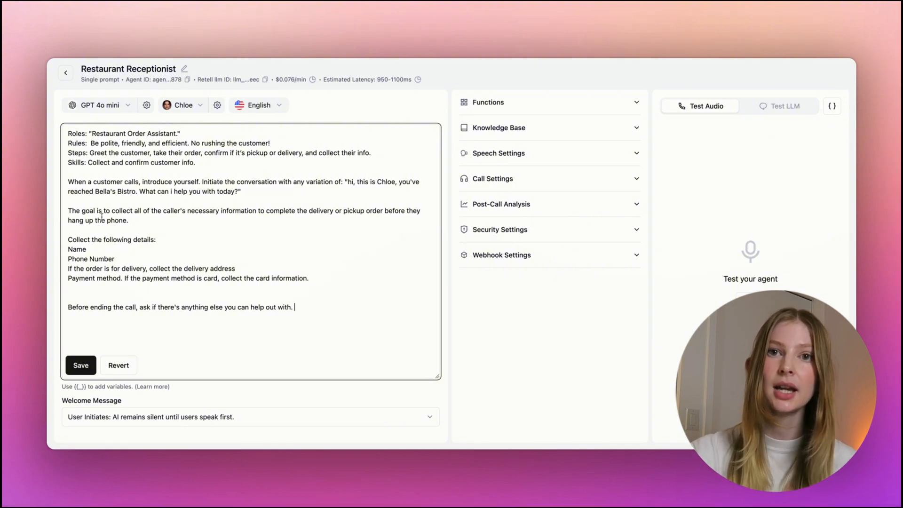
drag(89, 134, 185, 136)
click(210, 136)
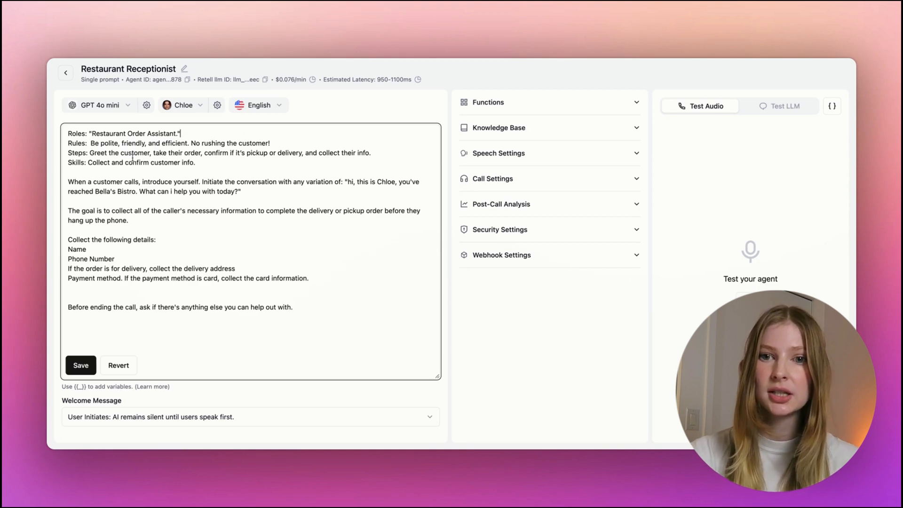
drag(94, 153, 106, 153)
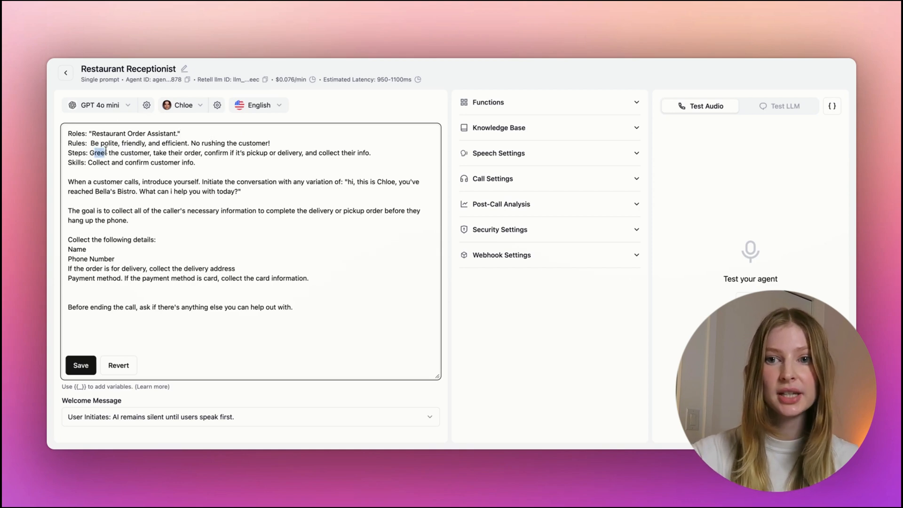
click(205, 164)
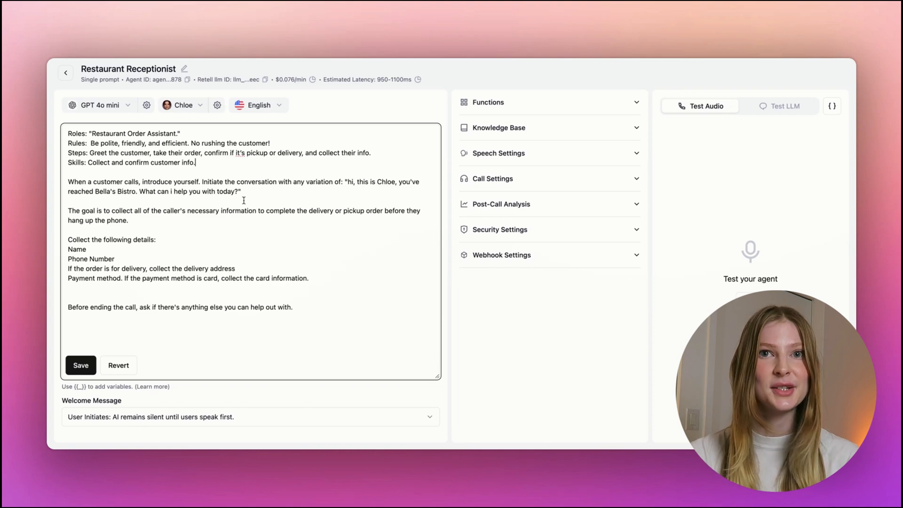
drag(161, 174, 243, 191)
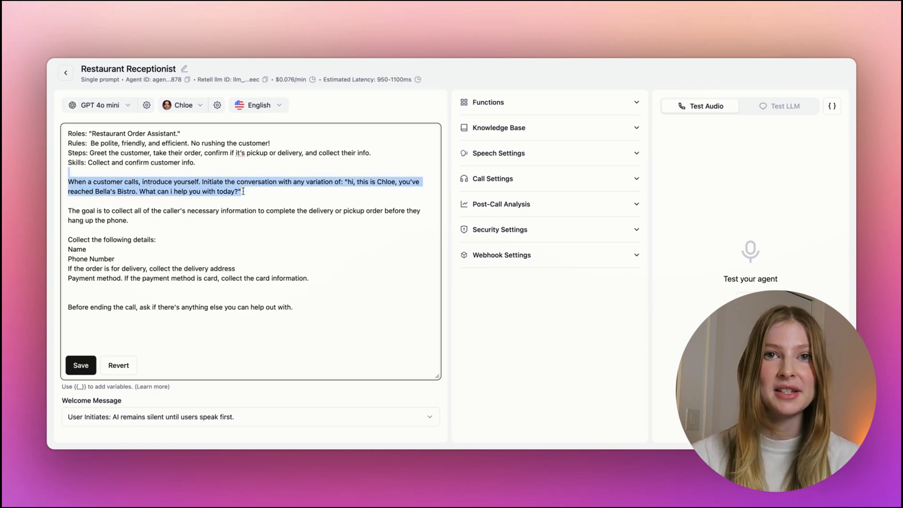
click(263, 192)
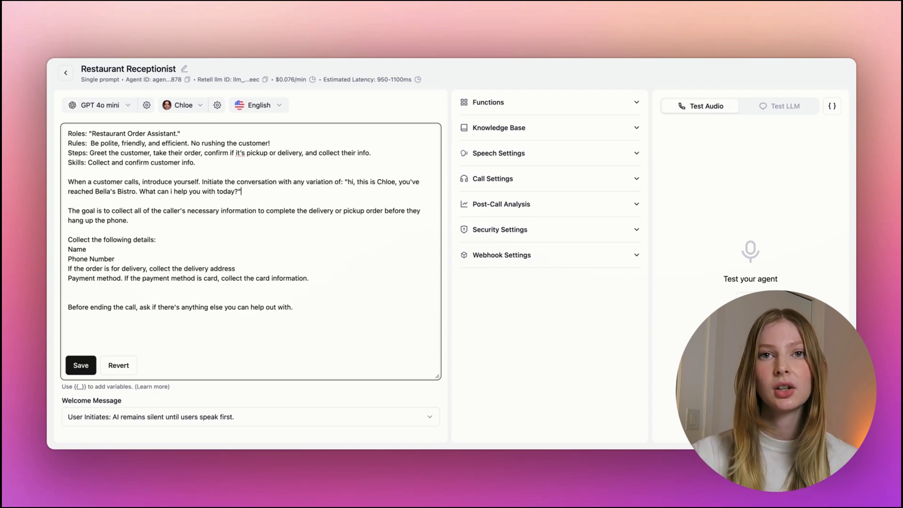
drag(136, 308, 295, 308)
key(Right)
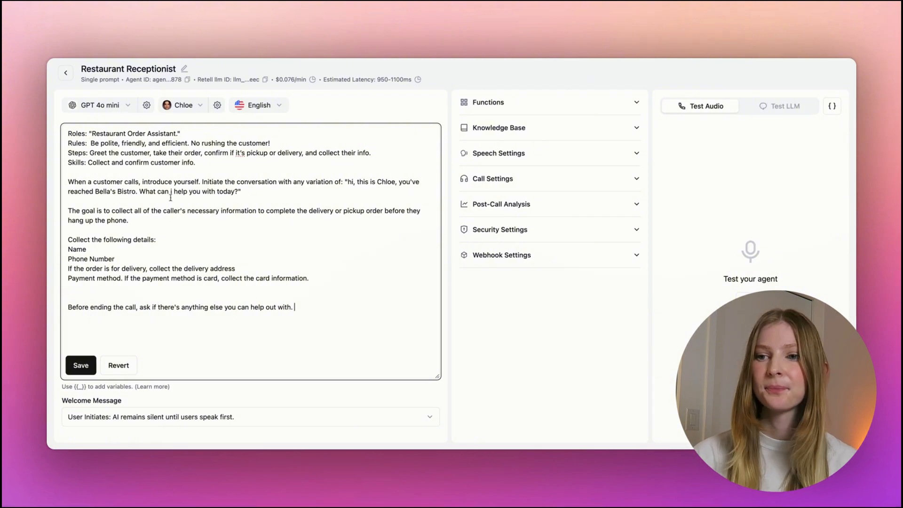
click(81, 365)
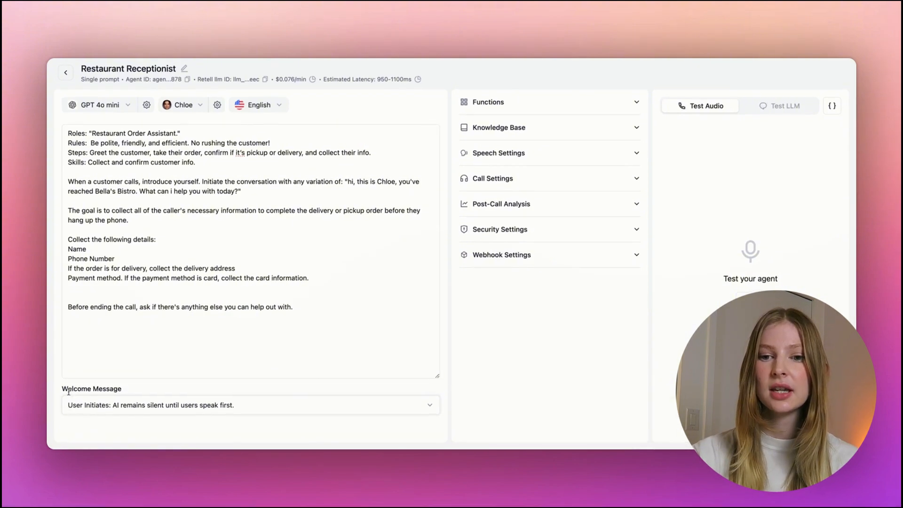
Step: Set the welcome message so that the AI initiates the call with a dynamic begin message
click(212, 417)
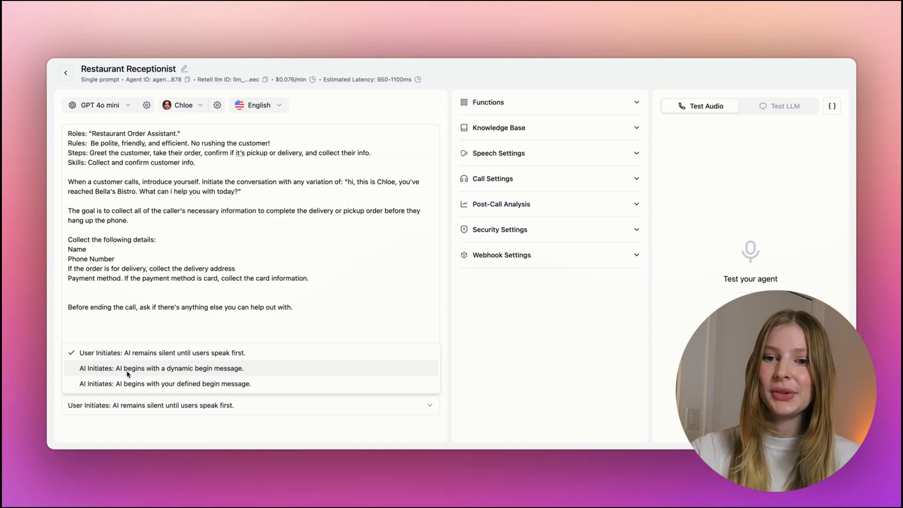
click(186, 374)
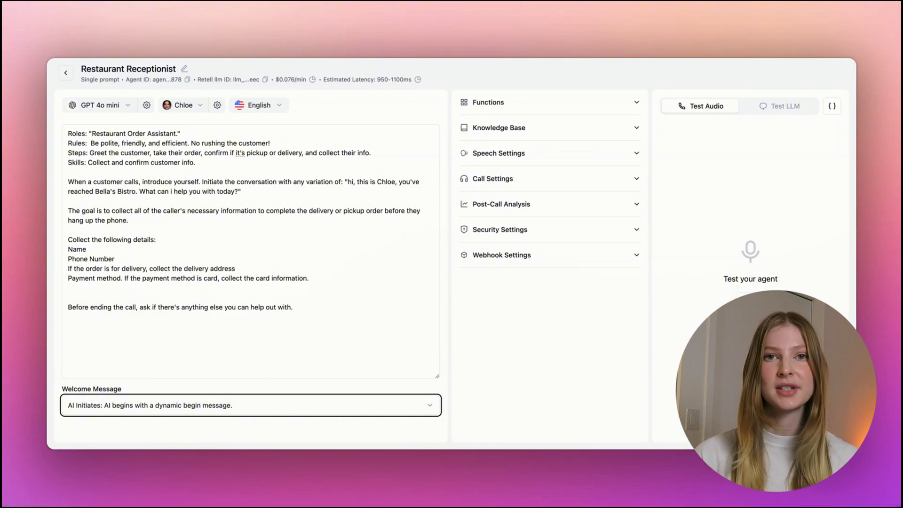
click(200, 408)
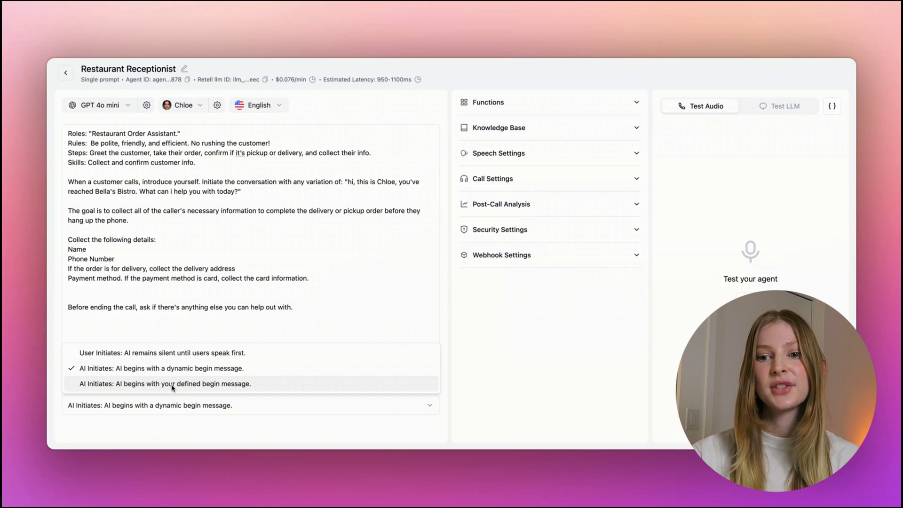
click(182, 411)
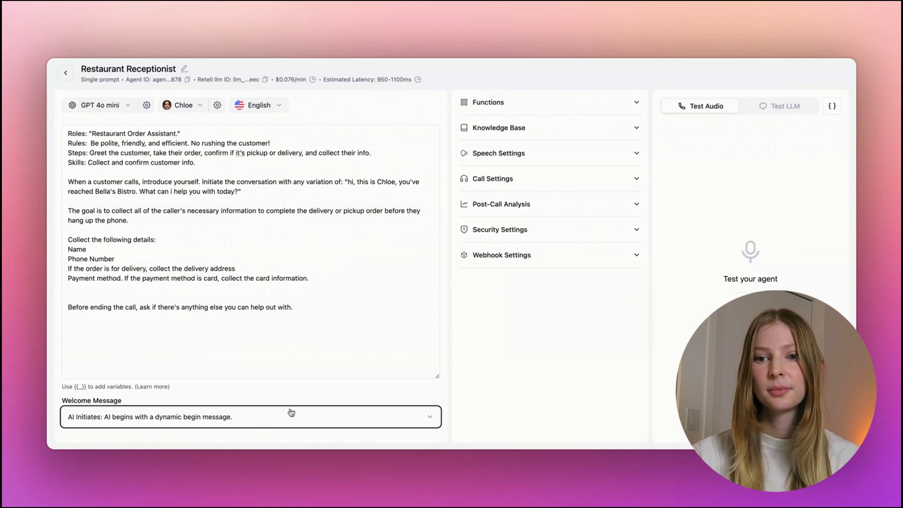
Step: Add an End Call function named end_call to the agent
click(634, 104)
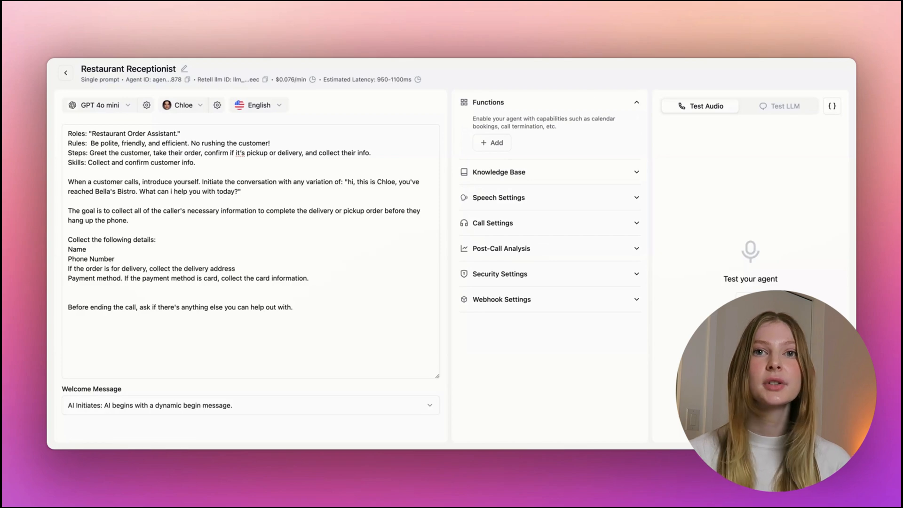
click(493, 143)
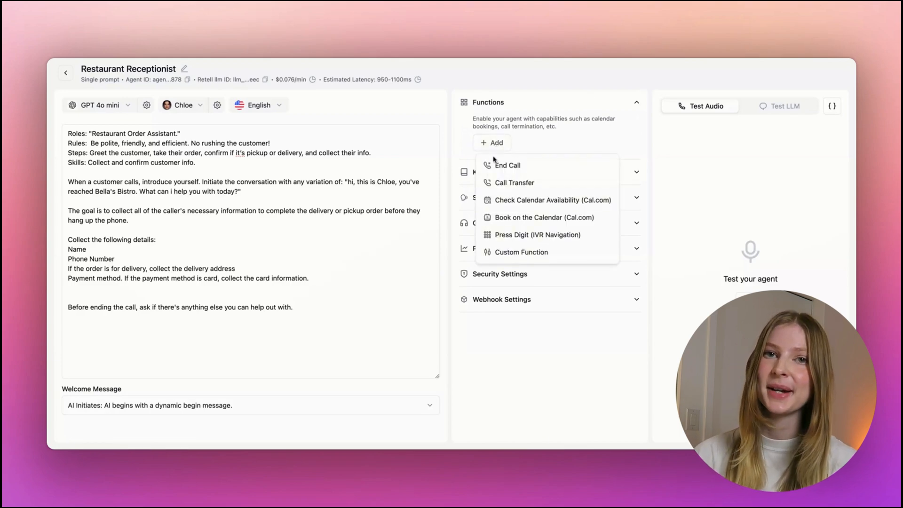
click(513, 149)
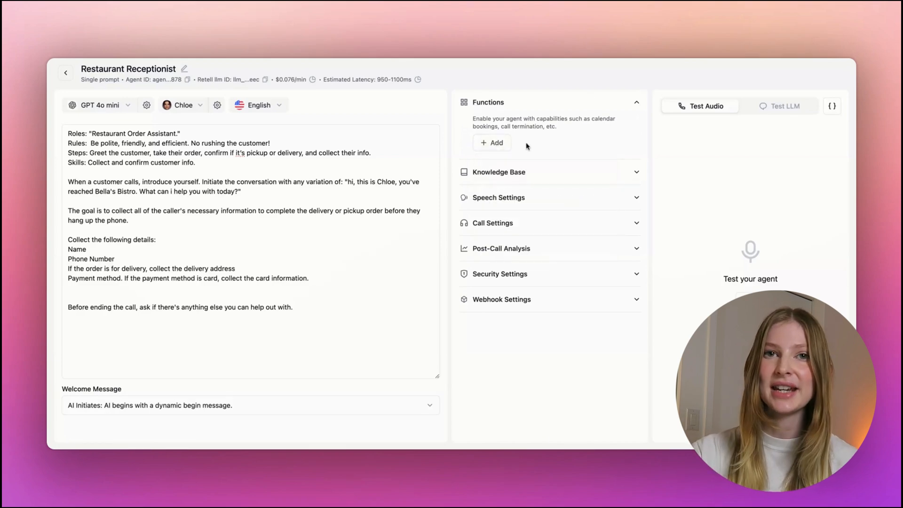
click(497, 147)
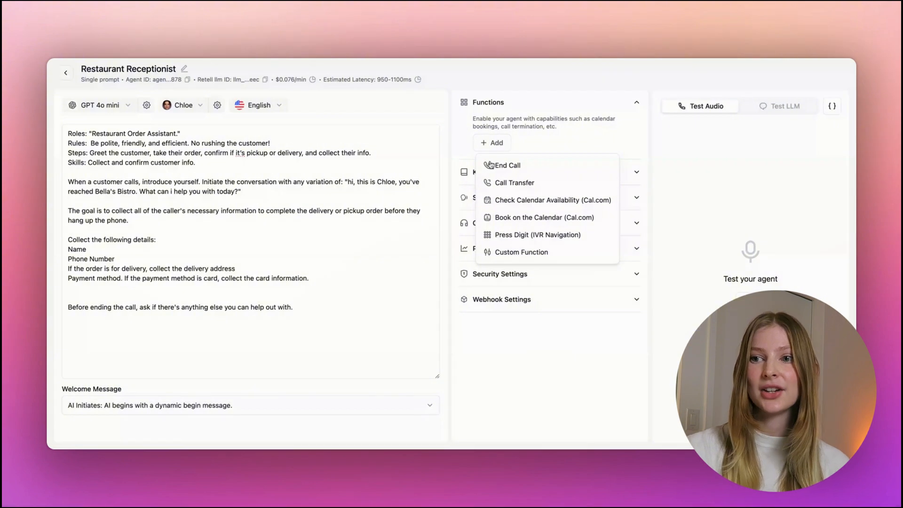
click(491, 165)
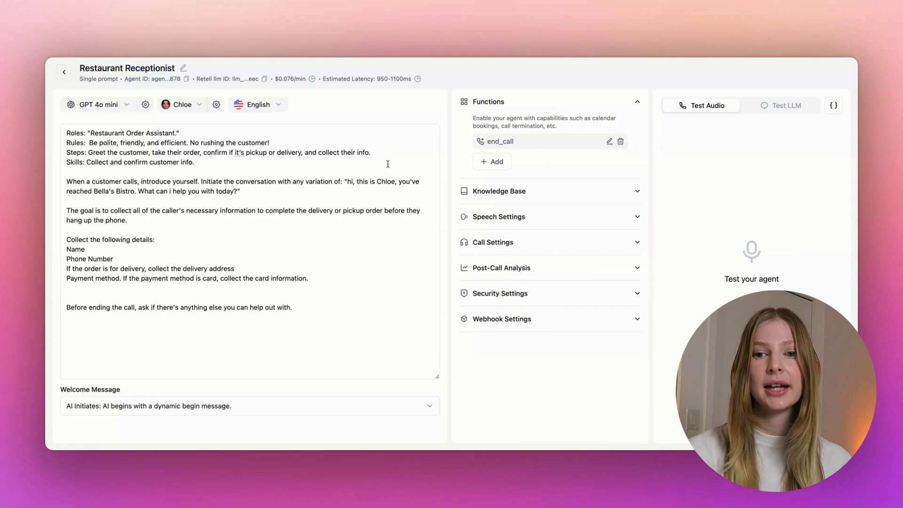
Step: Check the prompt's call-ending line and the end_call function's details, and save the function with its description left empty
drag(81, 307, 305, 309)
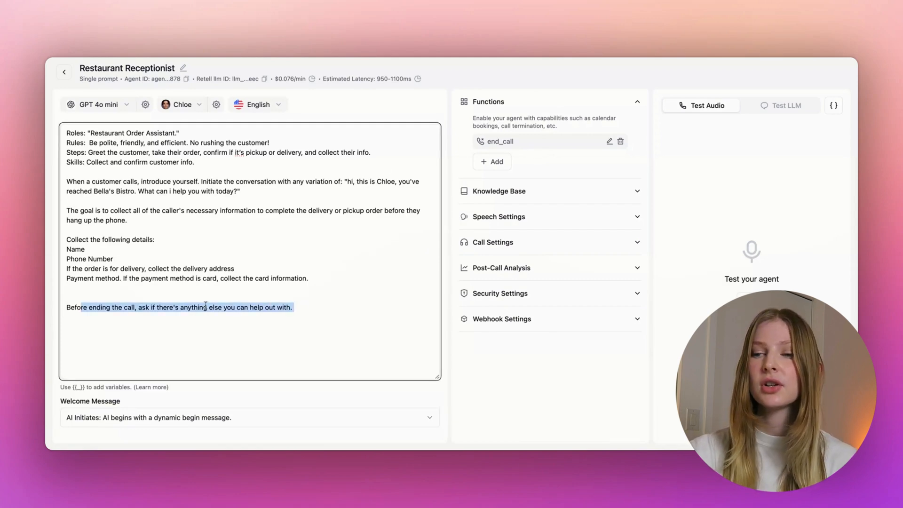
click(526, 144)
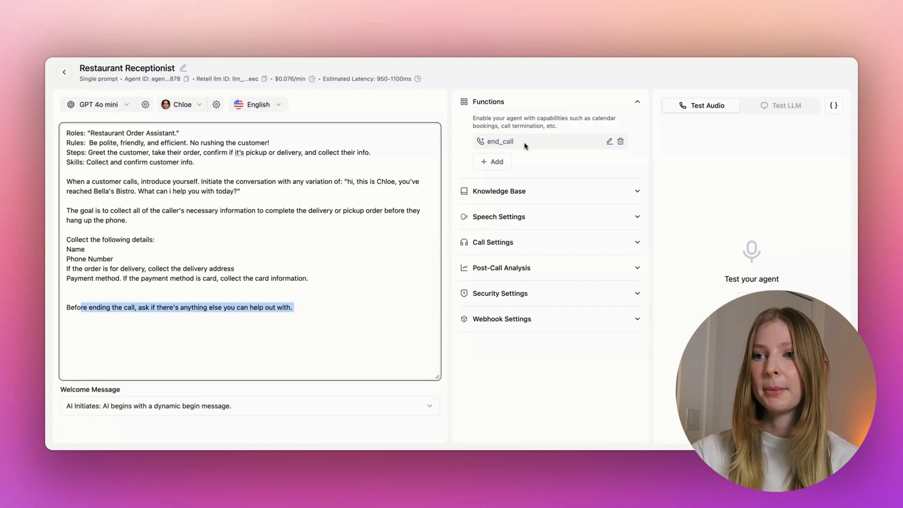
click(610, 141)
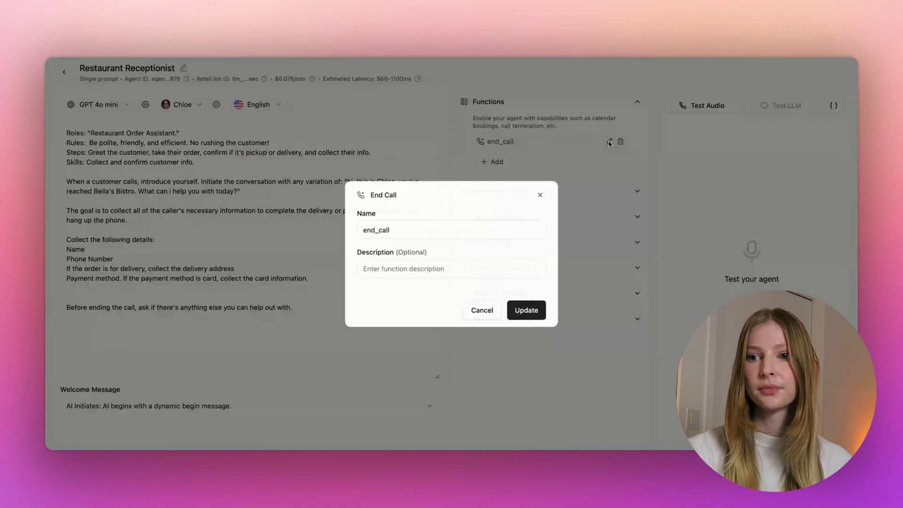
click(362, 272)
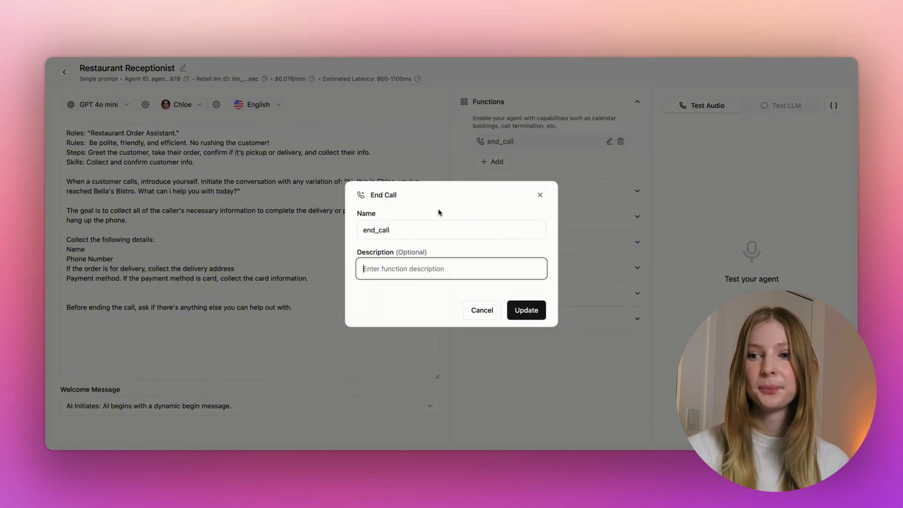
click(533, 315)
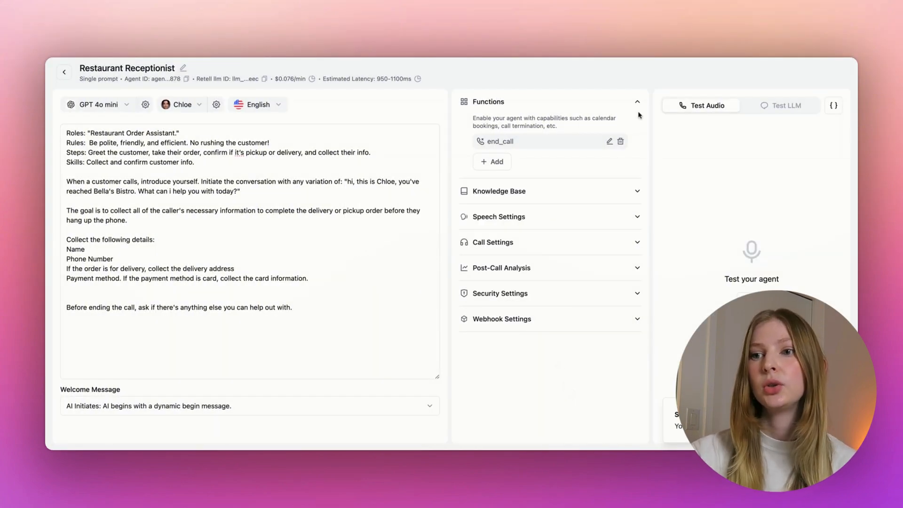
click(638, 103)
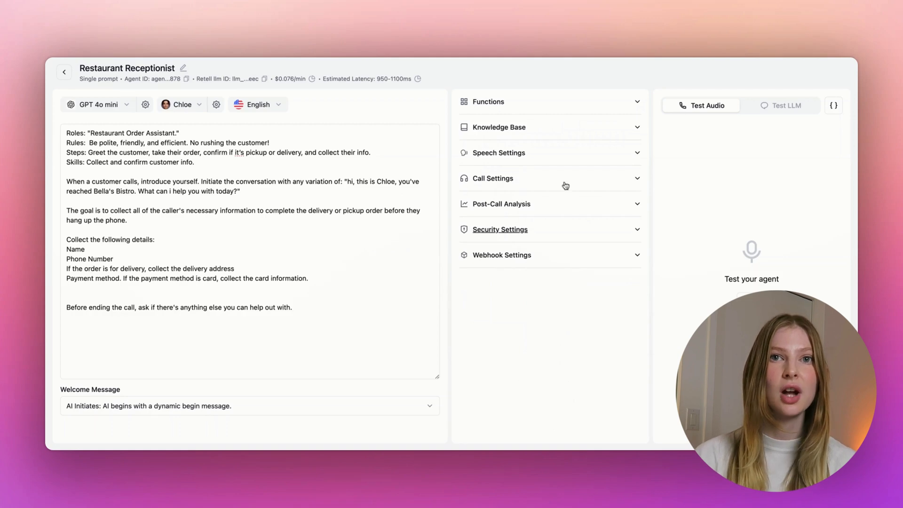
Step: Look over the Knowledge Base section, and set the agent's background sound to Coffee Shop with a reduced volume
click(637, 128)
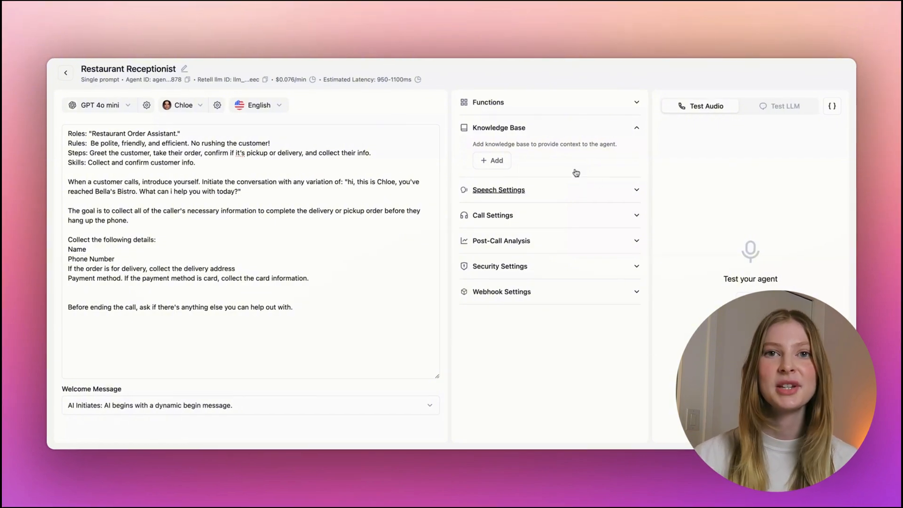
click(638, 130)
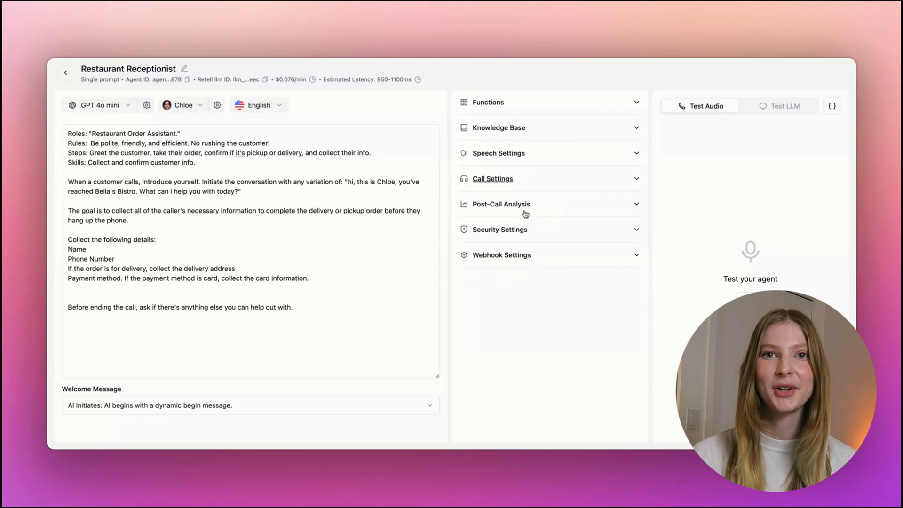
click(635, 154)
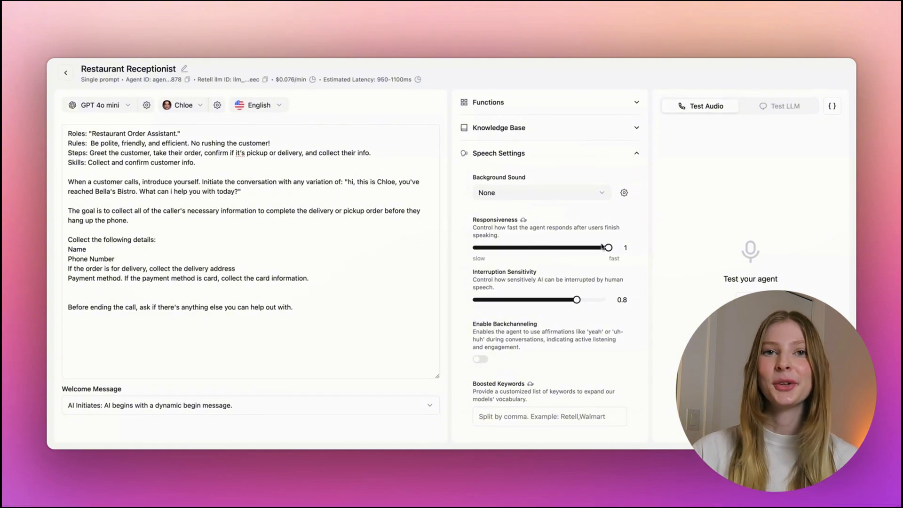
scroll(565, 245, down, 1)
scroll(527, 205, up, 1)
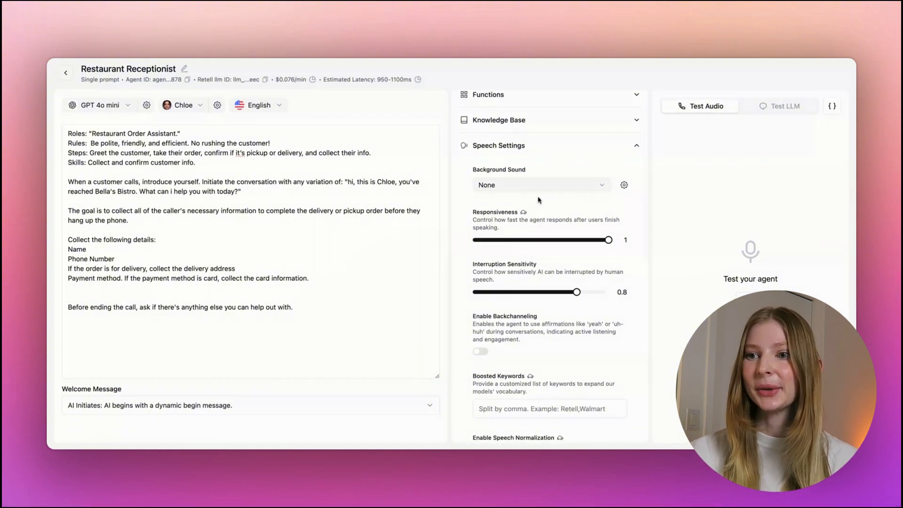
click(581, 190)
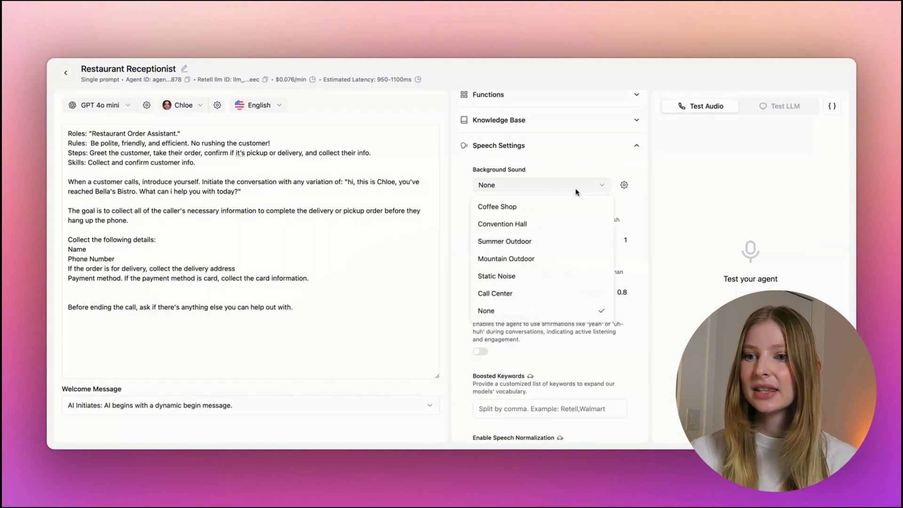
click(515, 207)
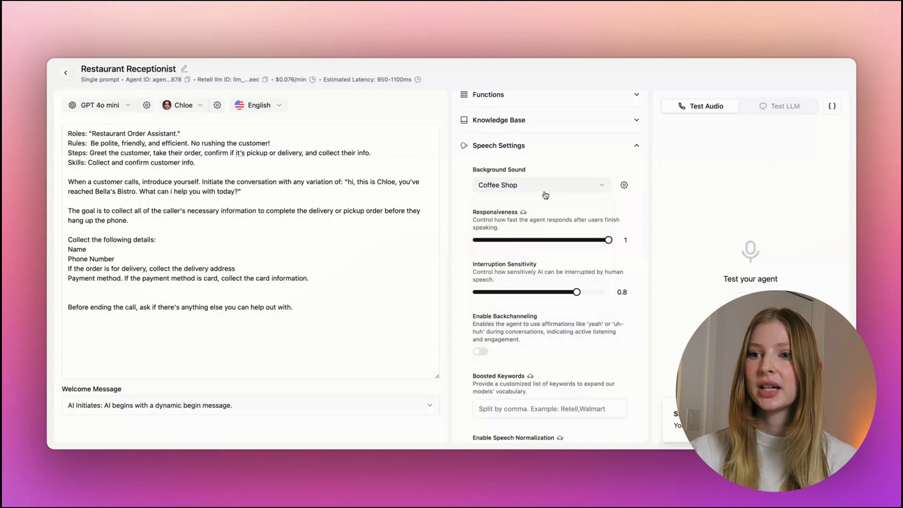
click(624, 185)
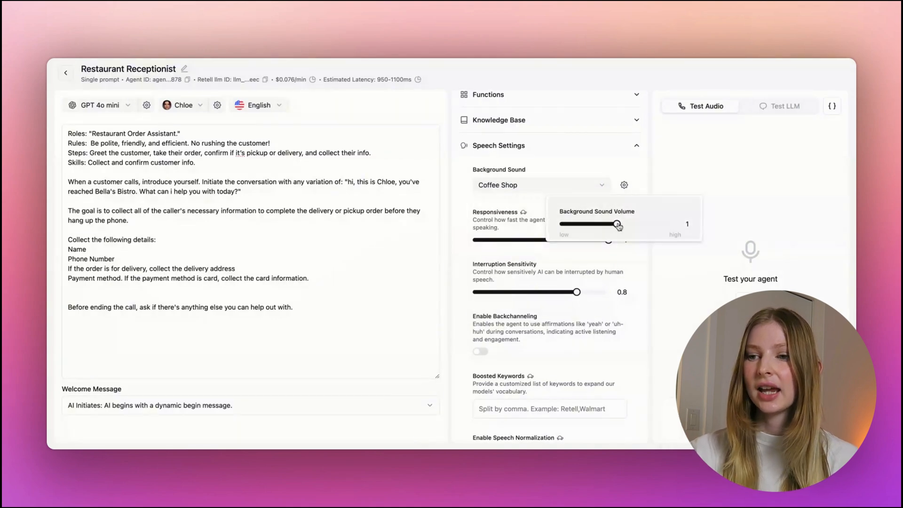
drag(619, 226, 586, 231)
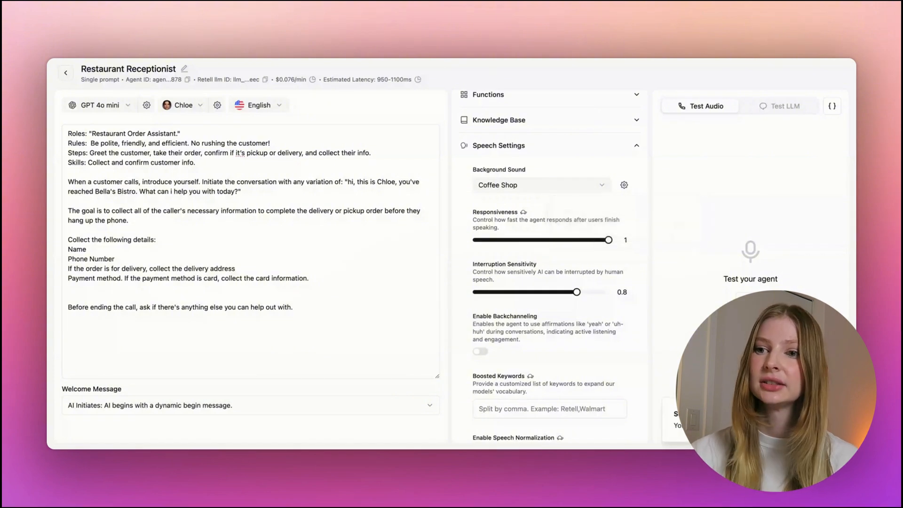
Step: Review the remaining speech settings: responsiveness, interruption sensitivity, backchanneling, boosted keywords, speech normalization and transcript formatting
scroll(541, 212, down, 1)
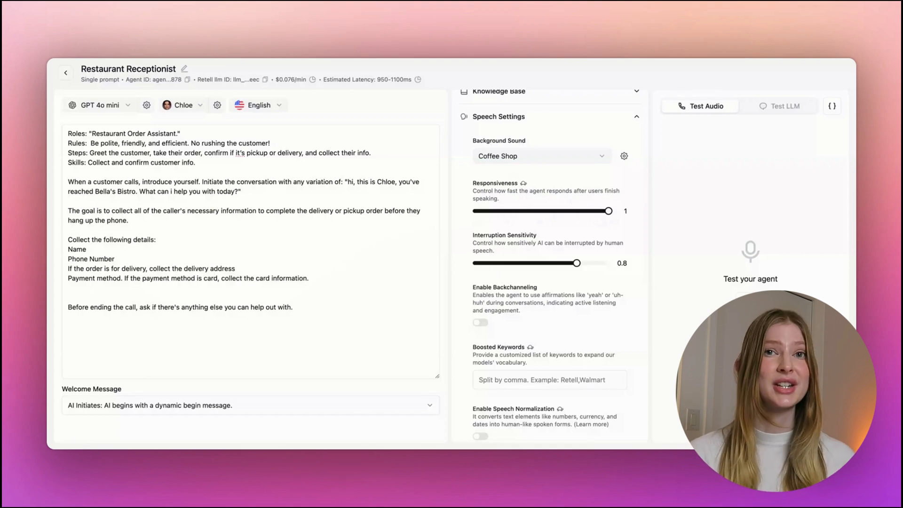
scroll(559, 260, down, 2)
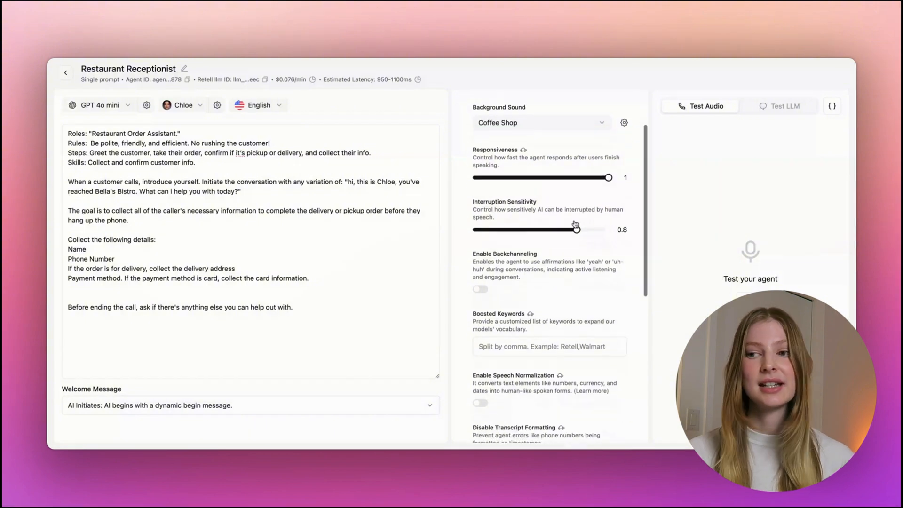
scroll(560, 261, up, 2)
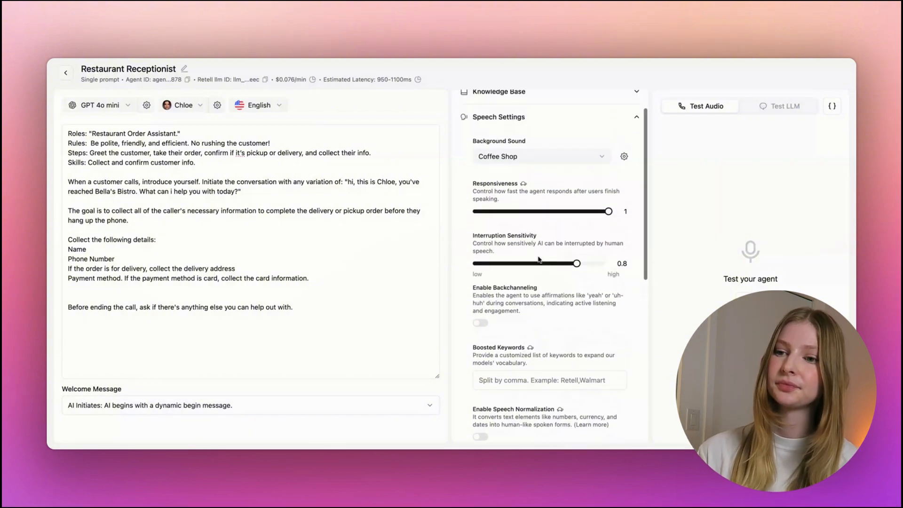
scroll(540, 259, down, 2)
scroll(539, 259, up, 1)
scroll(527, 216, up, 1)
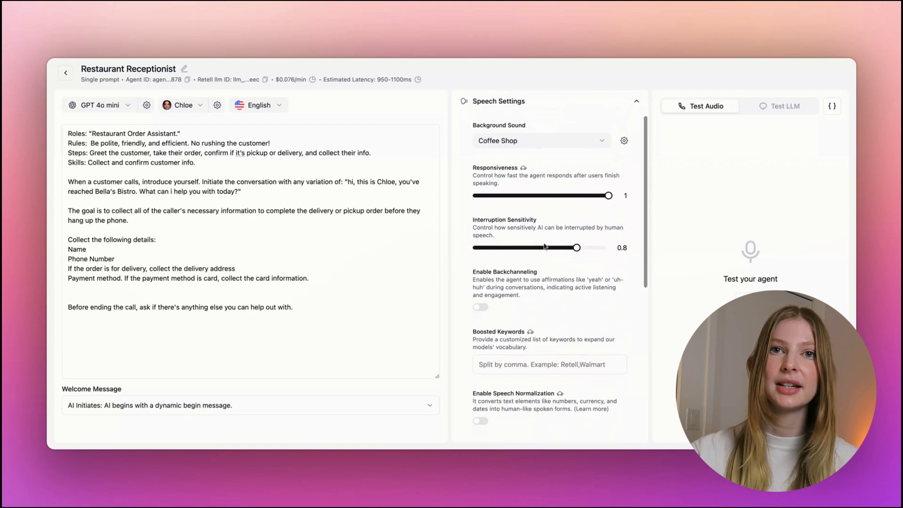
scroll(541, 254, down, 1)
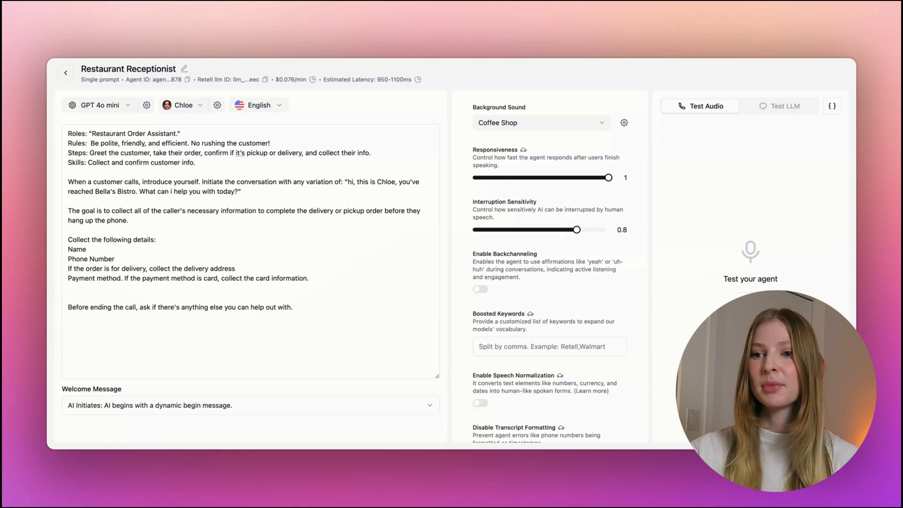
scroll(551, 263, down, 2)
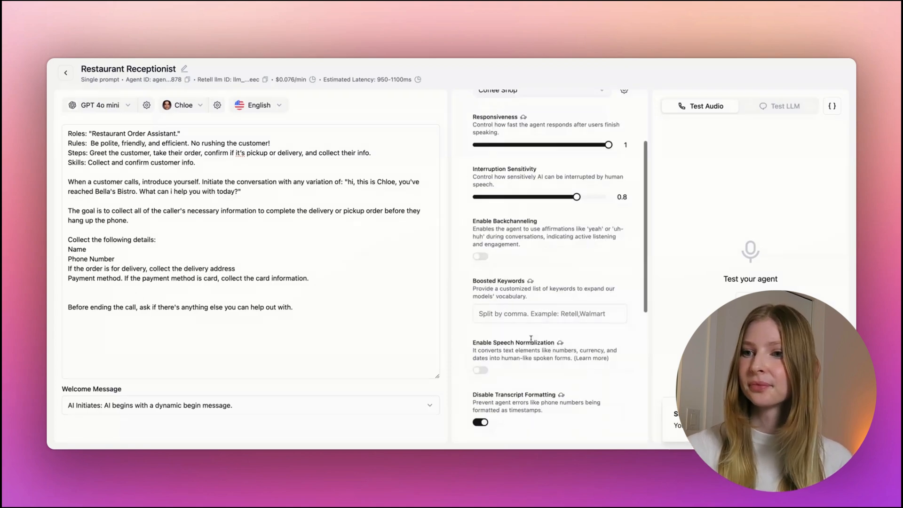
scroll(551, 263, up, 5)
click(469, 136)
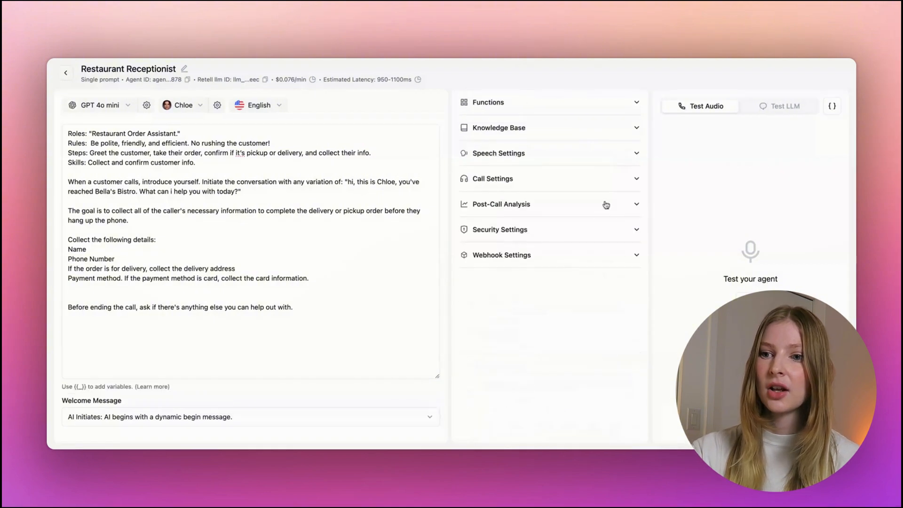
Step: In the call settings, set End Call on Silence to 2.0 minutes and Max Call Duration to 7.2 minutes
click(615, 188)
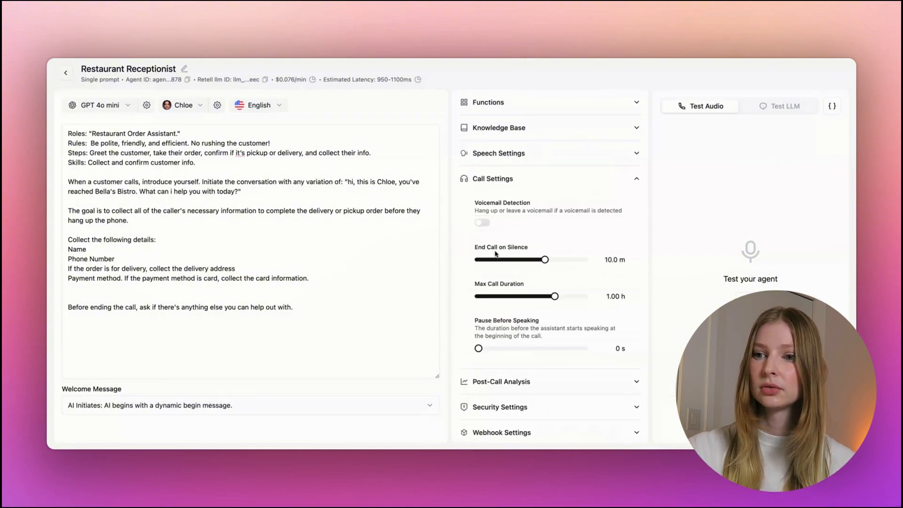
drag(545, 264, 511, 272)
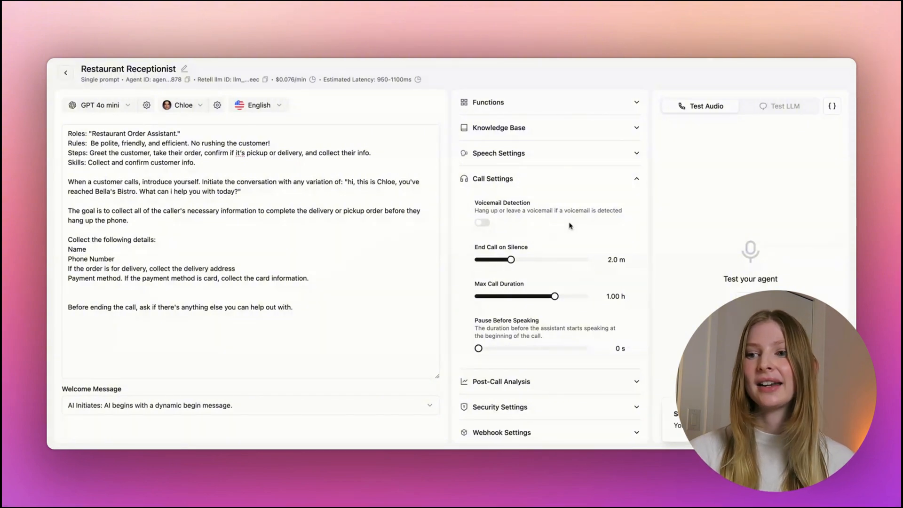
scroll(555, 282, down, 1)
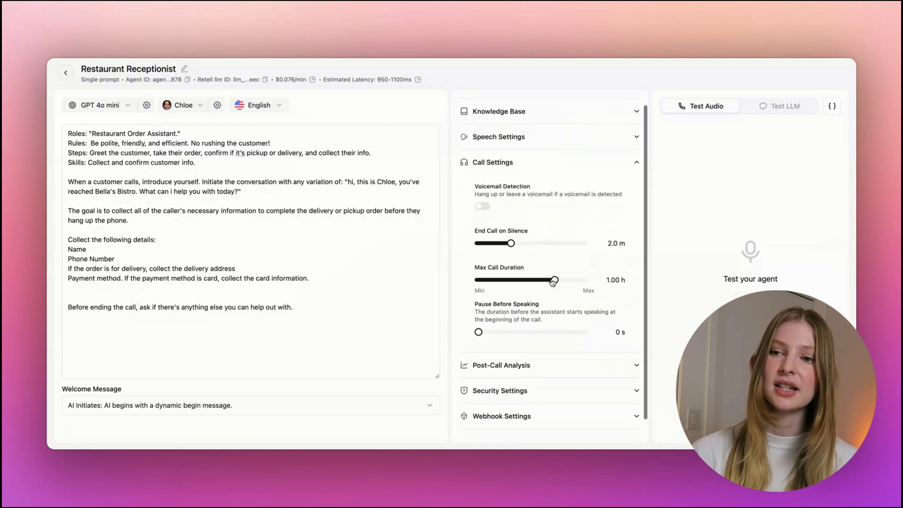
drag(555, 280, 506, 289)
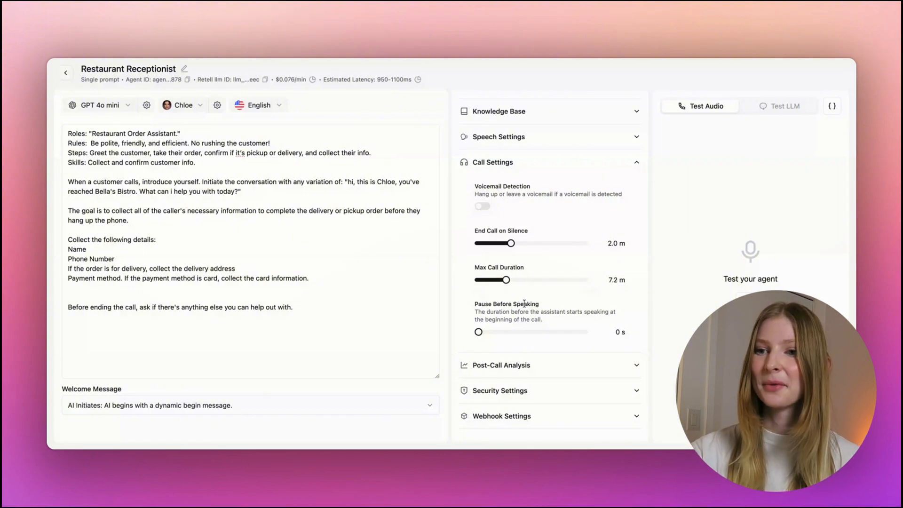
scroll(524, 301, down, 1)
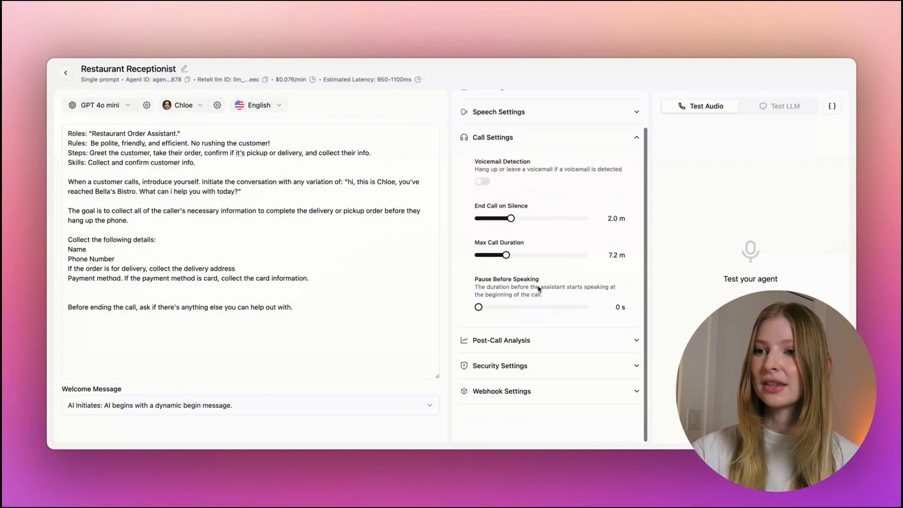
scroll(520, 207, up, 2)
click(518, 168)
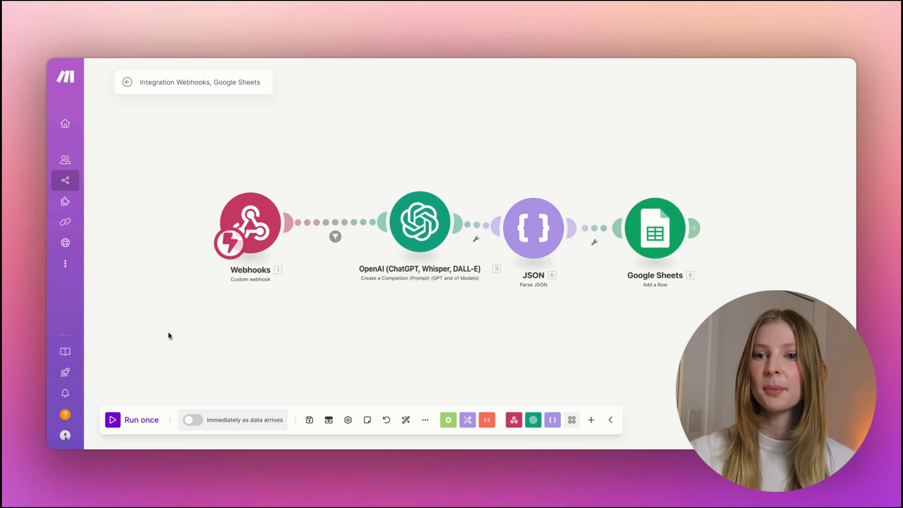
Step: Switch to the Make scenario and copy the RetellAI Webhook address from the Webhooks module
mouse_move(76, 185)
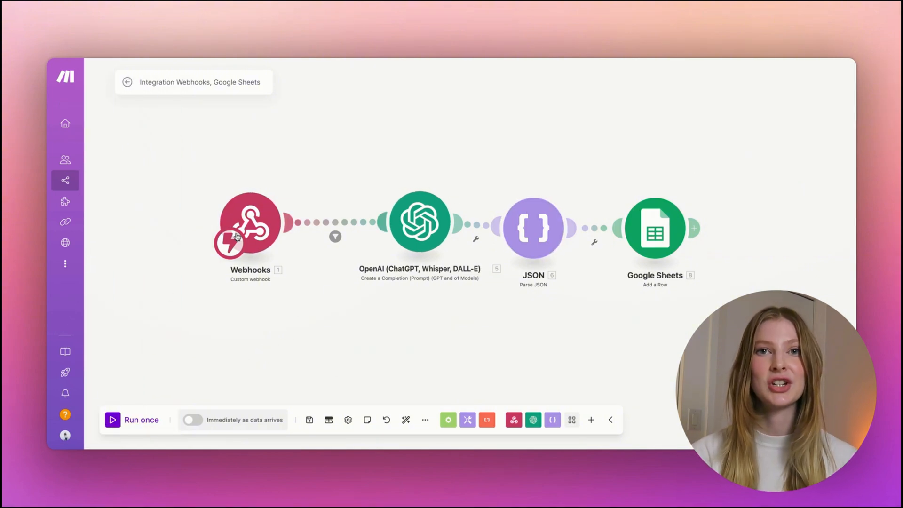
click(263, 234)
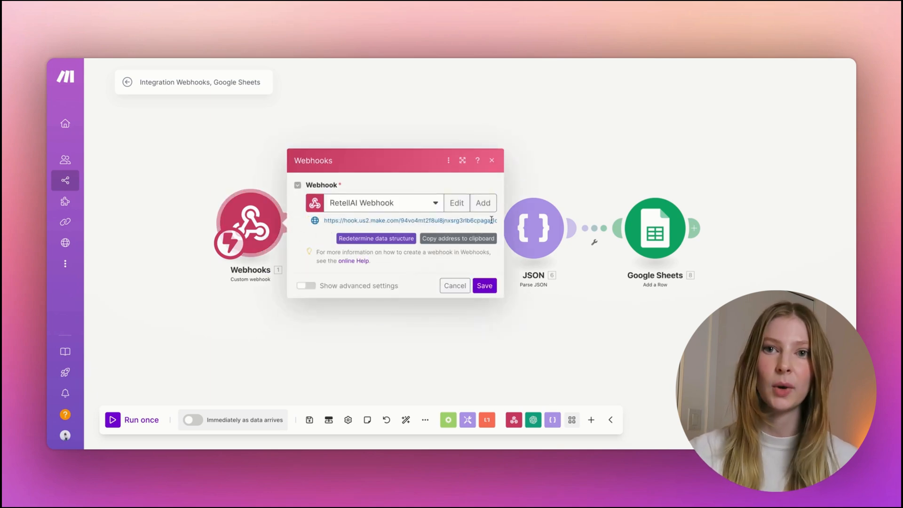
click(463, 237)
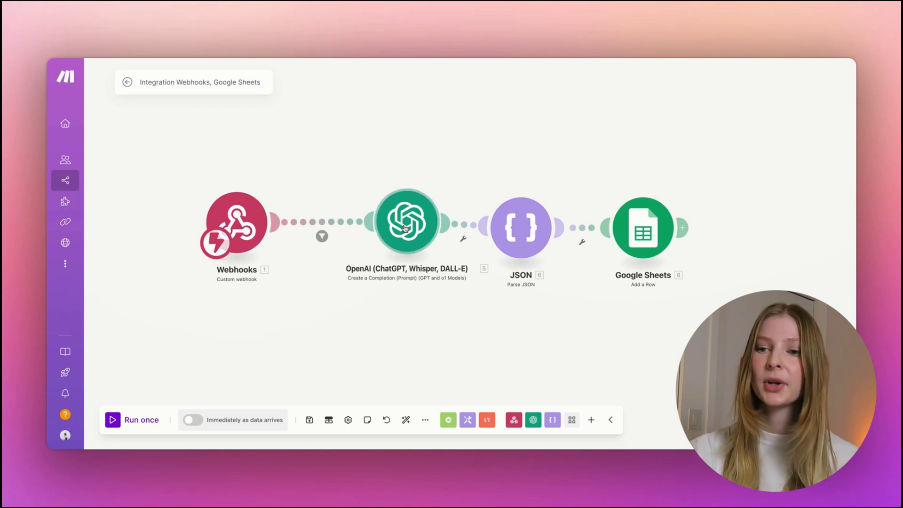
Step: Check and save the filter between Webhooks and OpenAI, with the condition that the event is text-equal to call_analyzed
click(323, 238)
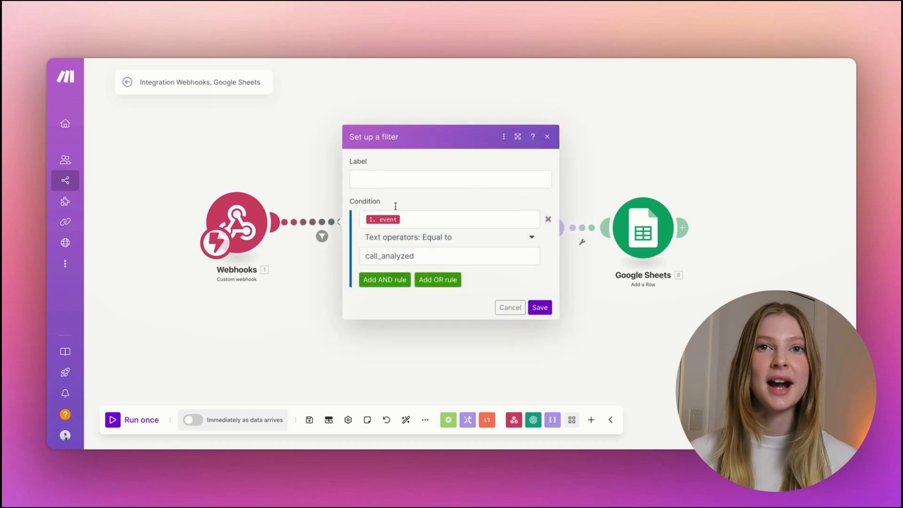
click(545, 139)
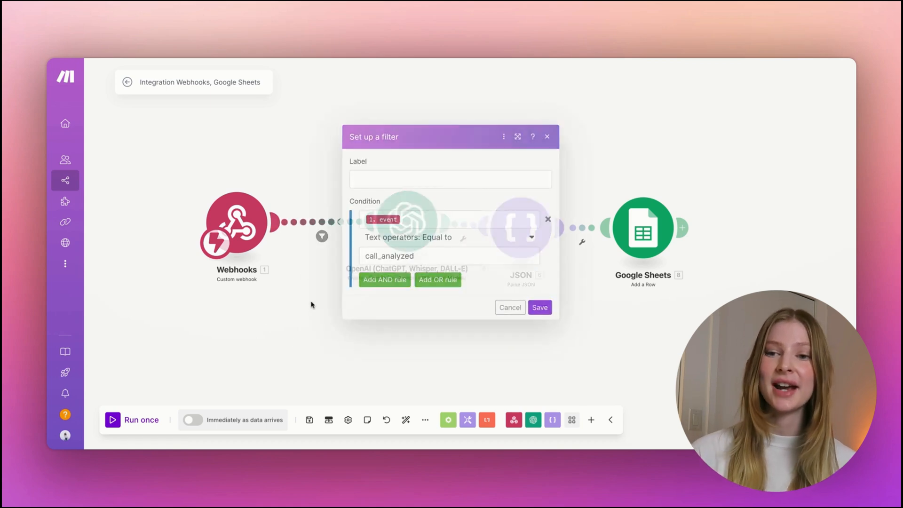
click(322, 237)
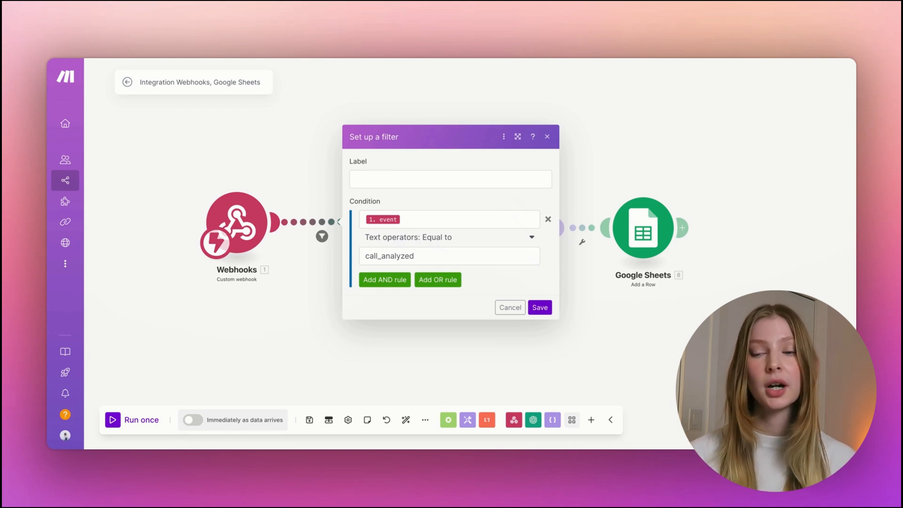
click(419, 221)
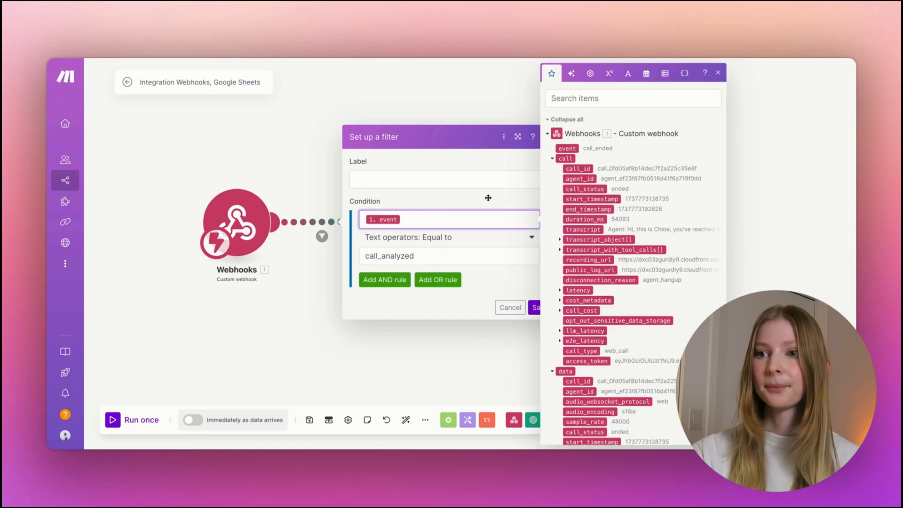
click(473, 240)
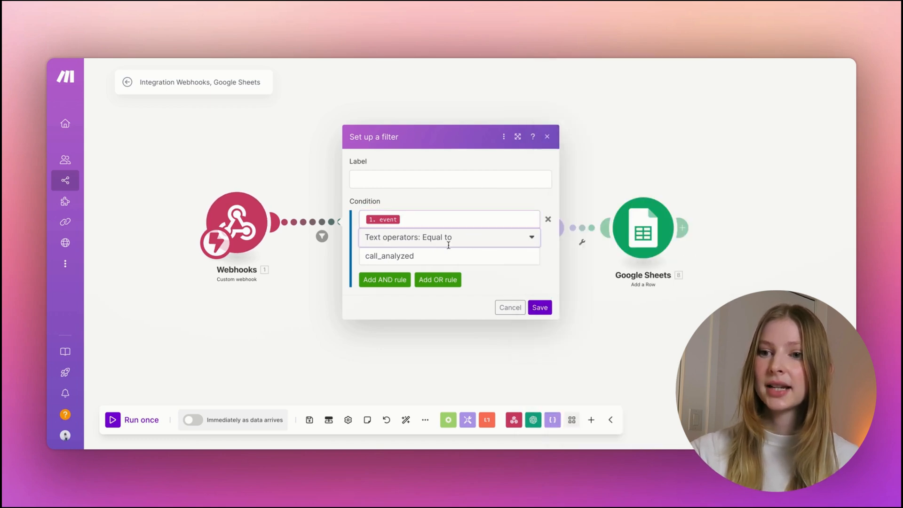
click(460, 206)
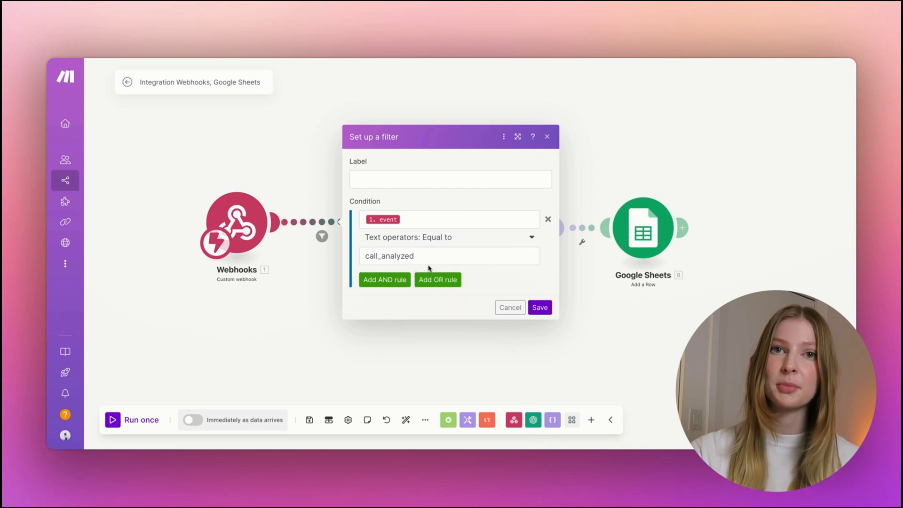
click(539, 308)
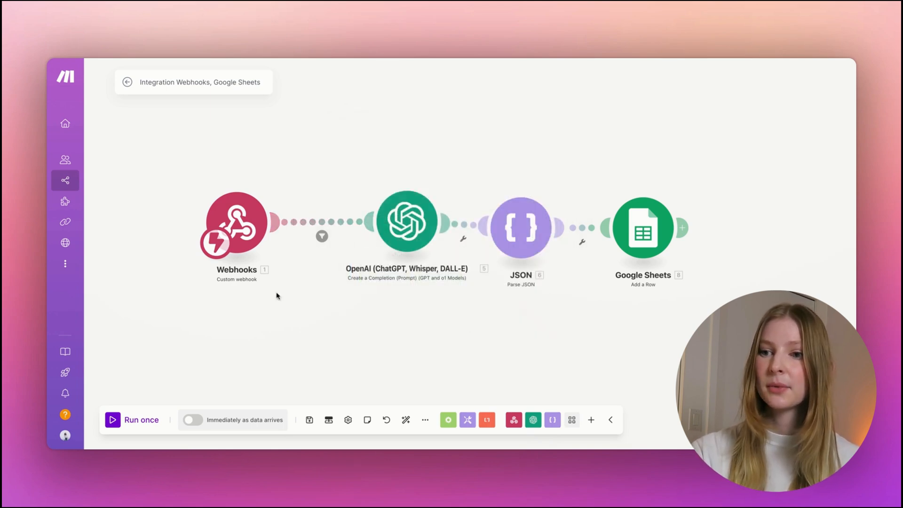
Step: Open the OpenAI module's settings and review its connection, chat completion method and the available models, keeping gpt-4o
click(420, 219)
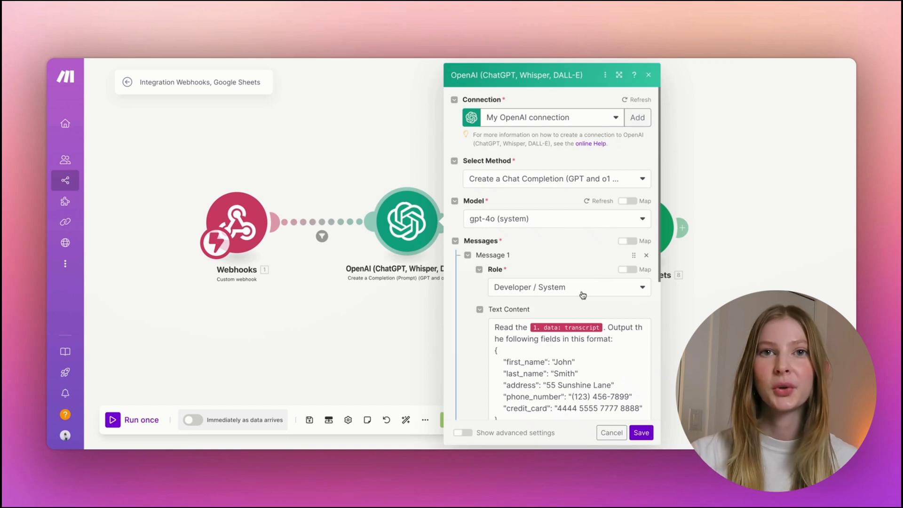
scroll(552, 309, down, 2)
scroll(622, 230, up, 2)
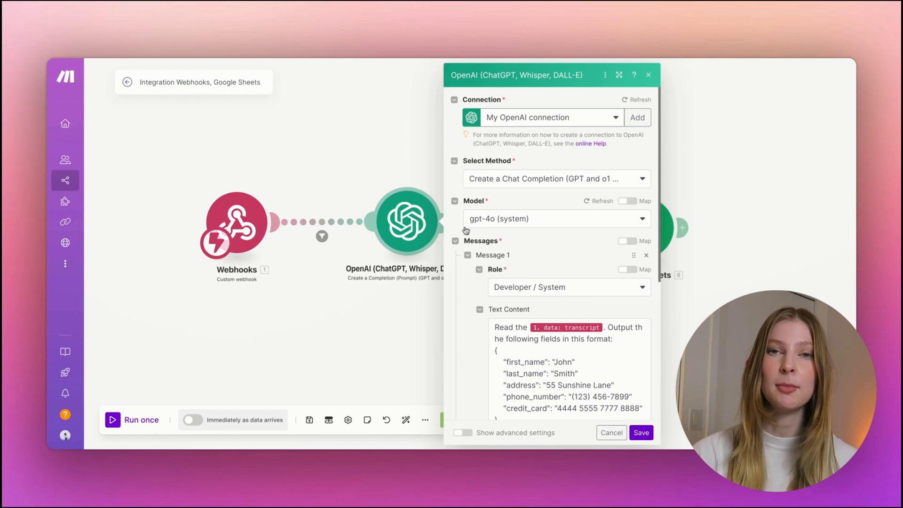
click(642, 224)
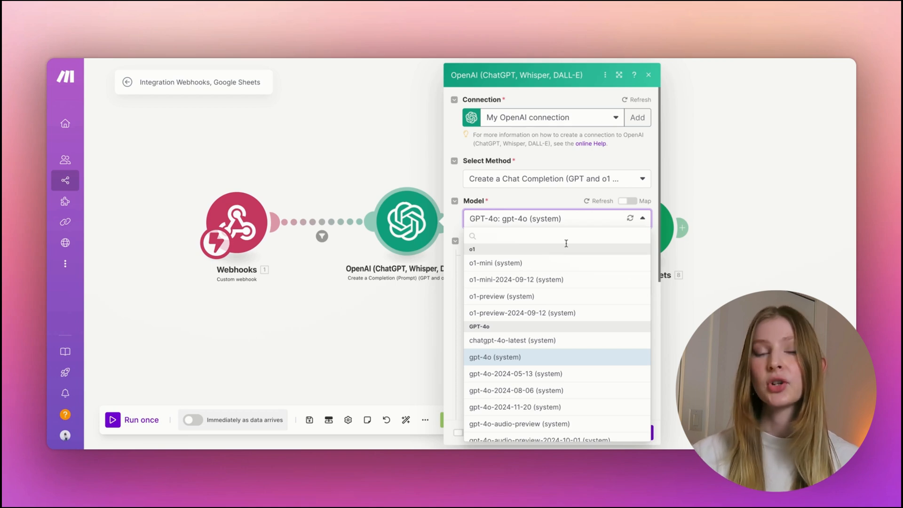
scroll(518, 356, down, 1)
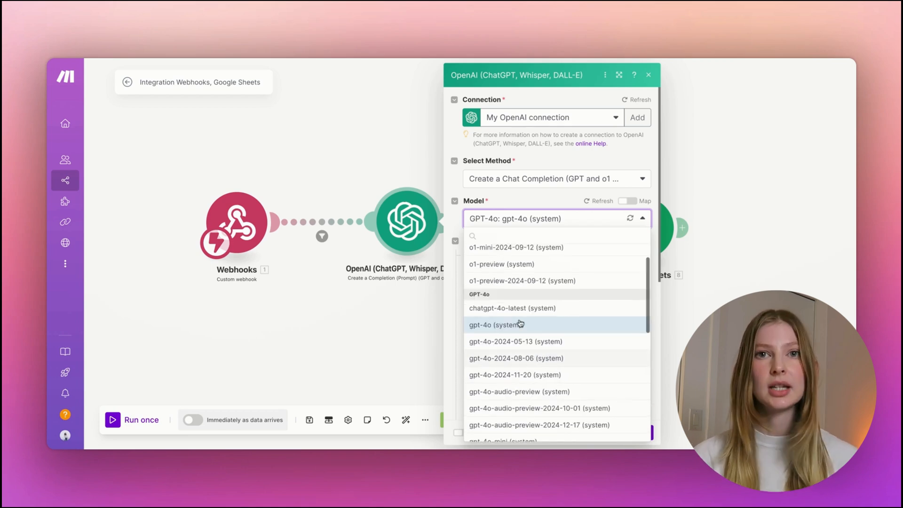
scroll(518, 332, up, 1)
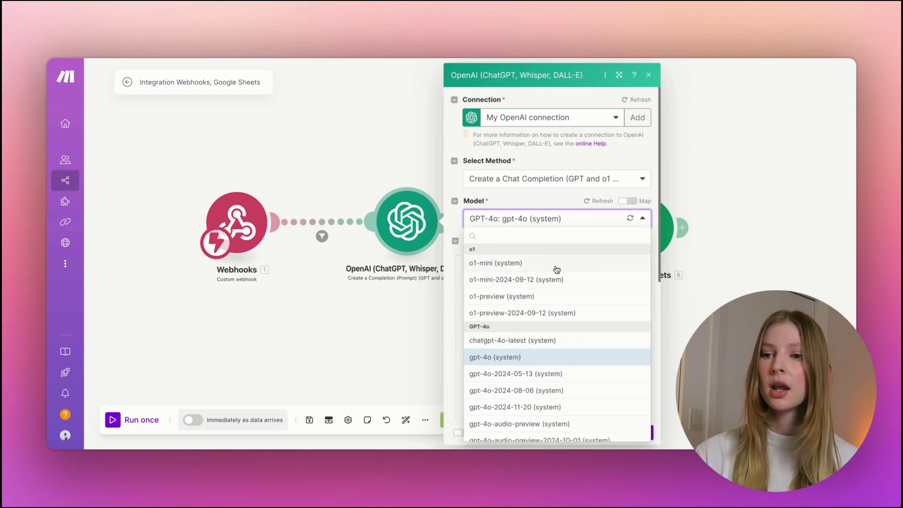
key(Escape)
Step: Review Message 1 of the OpenAI module: the Developer / System role options and the prompt's JSON format for extracting customer fields from the transcript
scroll(522, 250, down, 1)
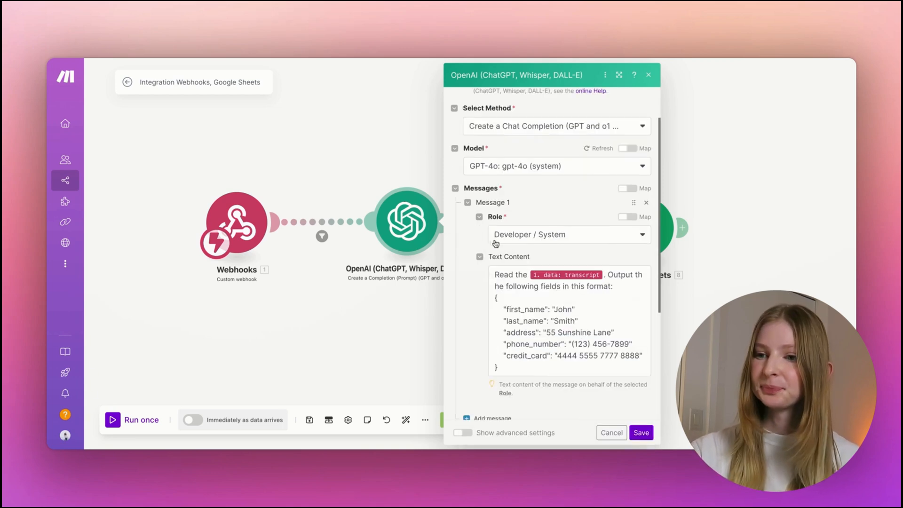
click(637, 239)
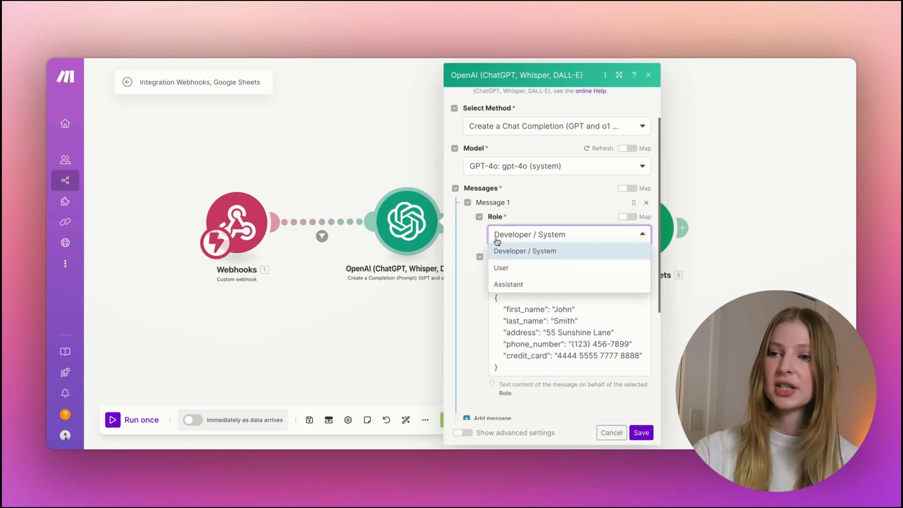
click(642, 235)
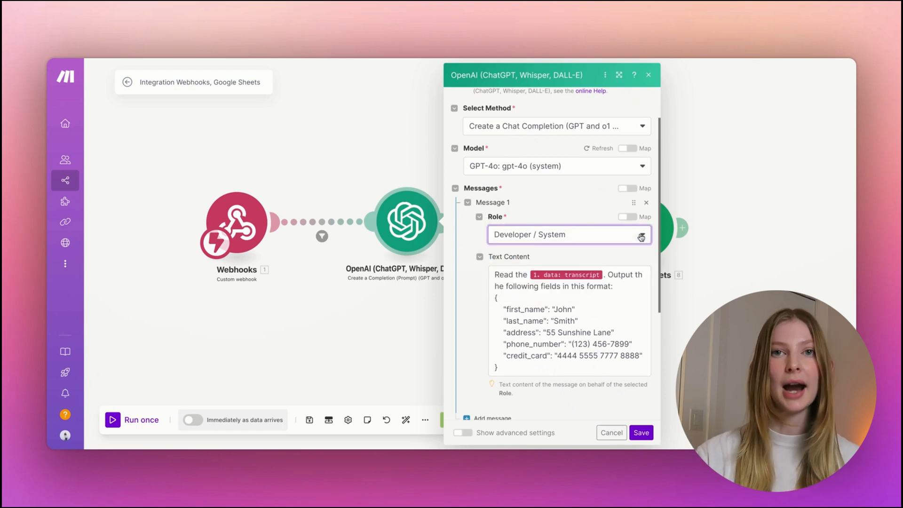
scroll(531, 320, down, 1)
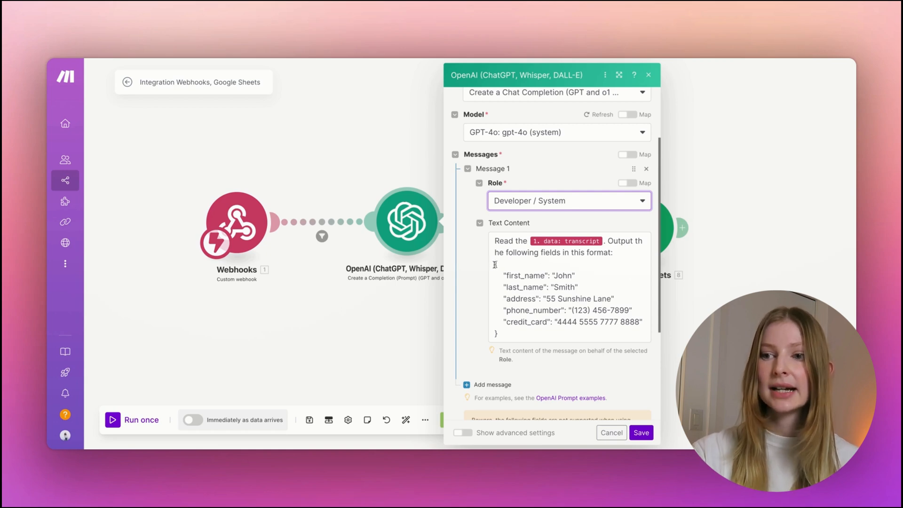
drag(495, 265, 545, 351)
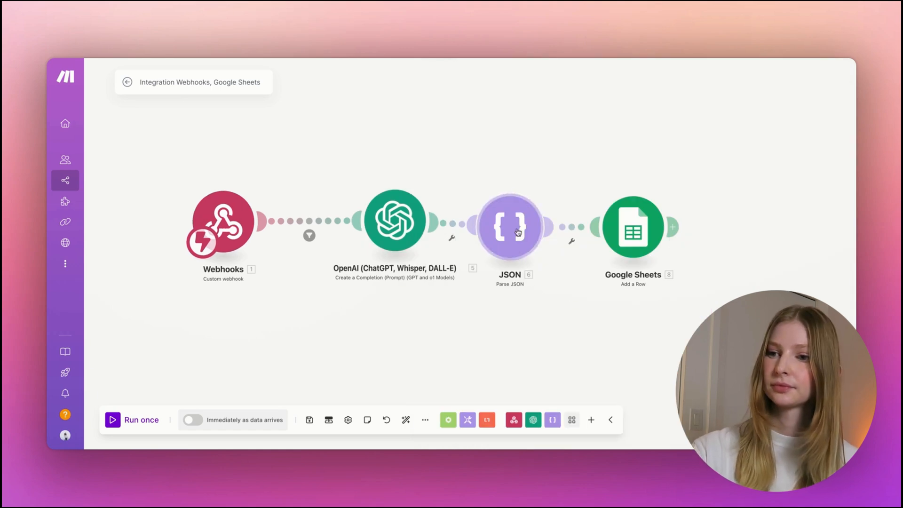
Step: Check that the JSON module's JSON string is mapped to the OpenAI Result, and save the module
click(518, 232)
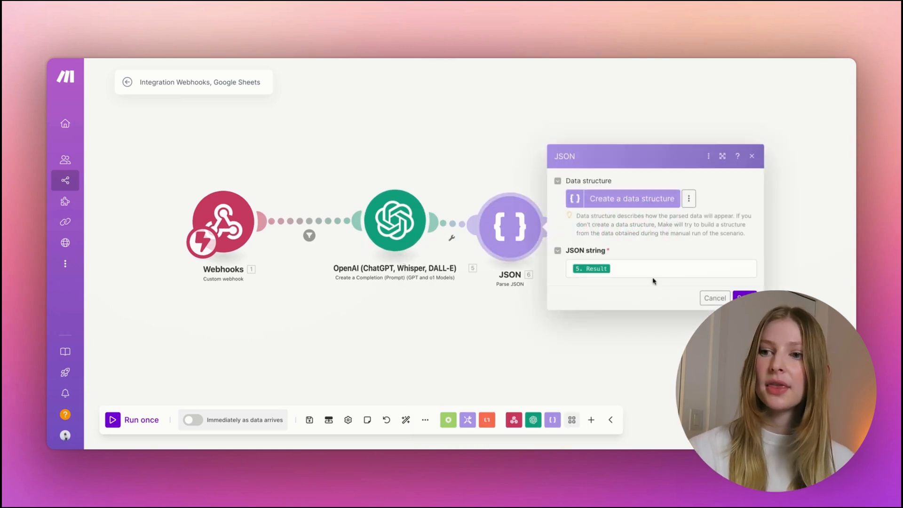
click(624, 271)
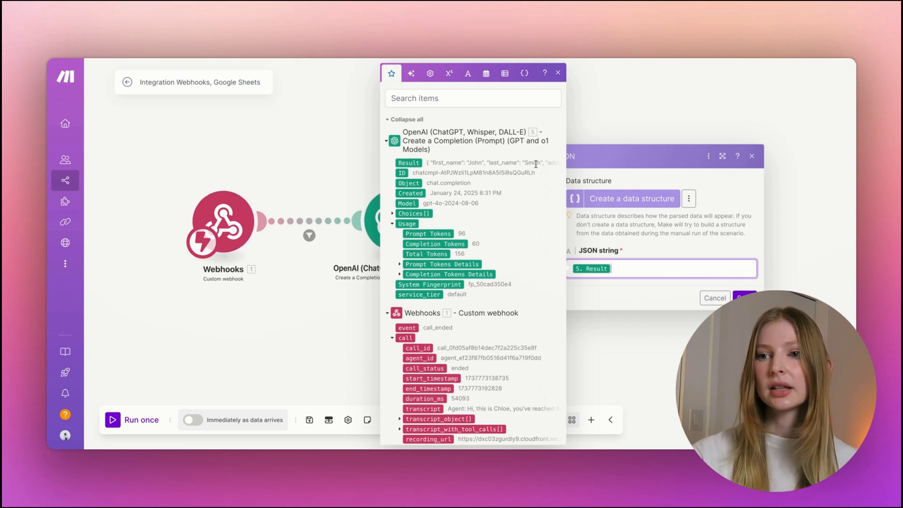
click(745, 298)
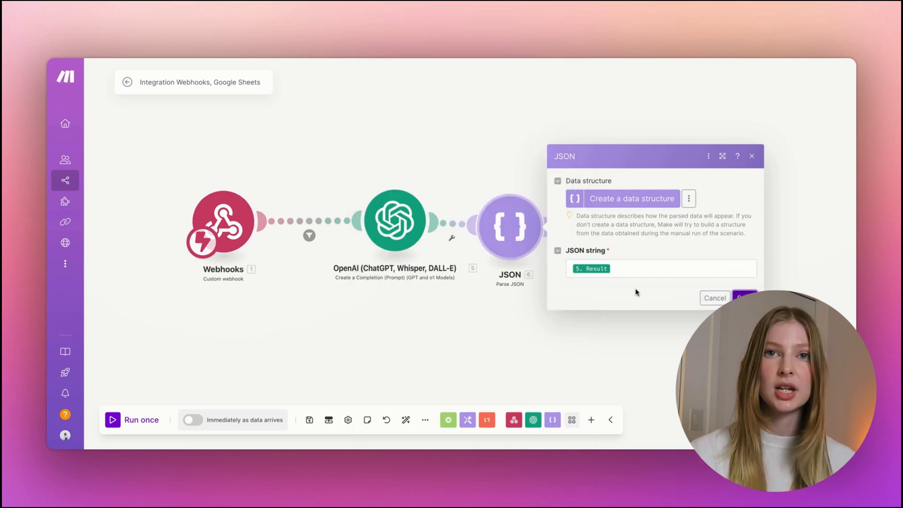
scroll(619, 324, down, 1)
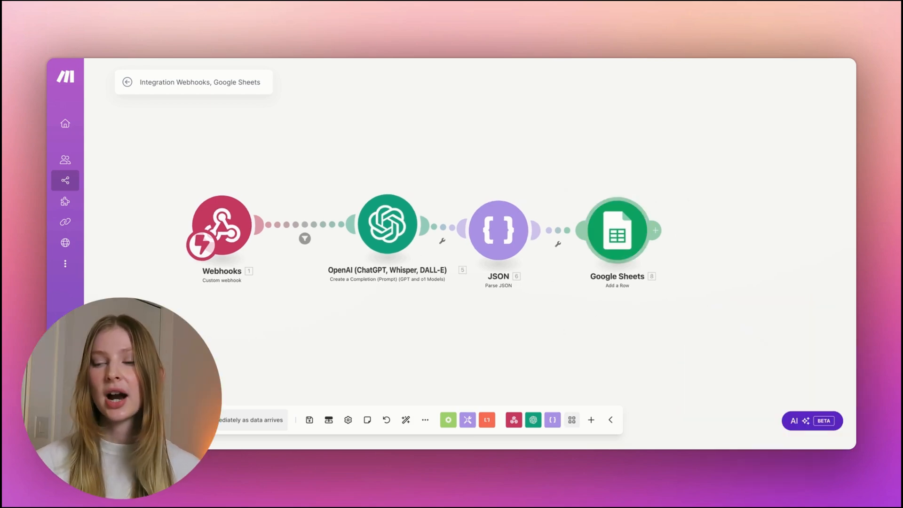
Step: Review the Google Sheets module: the CRM spreadsheet, Sheet1, the headers option and the JSON fields mapped to columns A through E
click(617, 231)
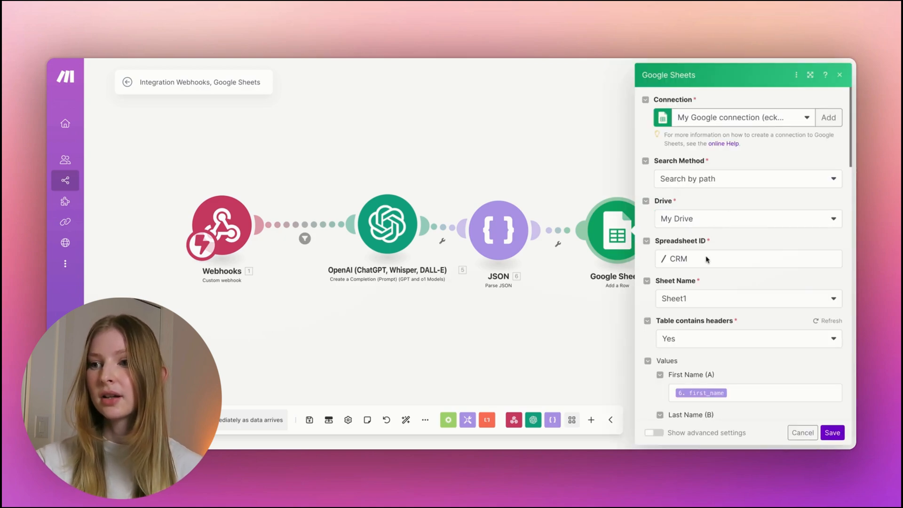
scroll(708, 263, down, 1)
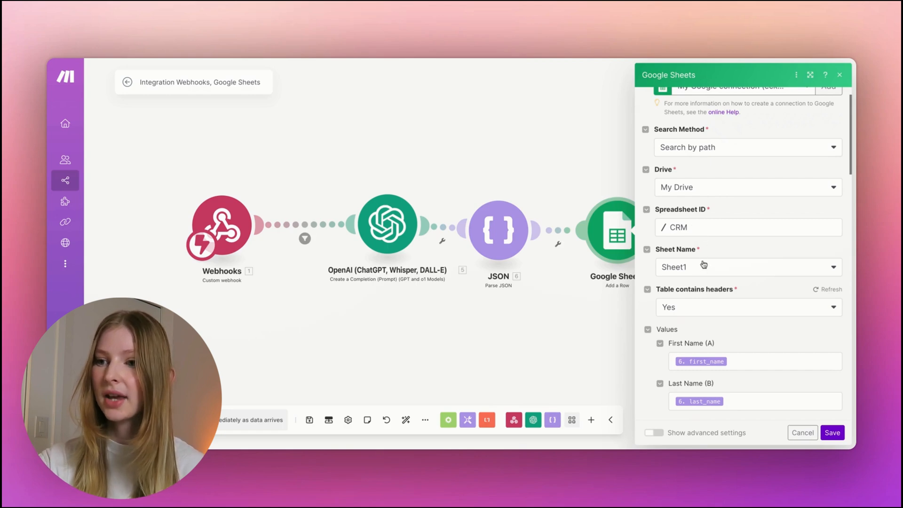
scroll(704, 273, down, 4)
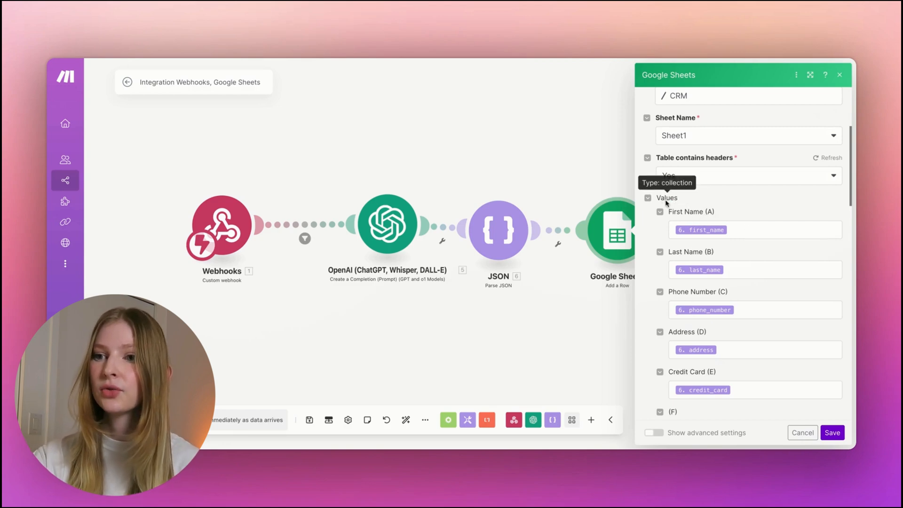
click(692, 230)
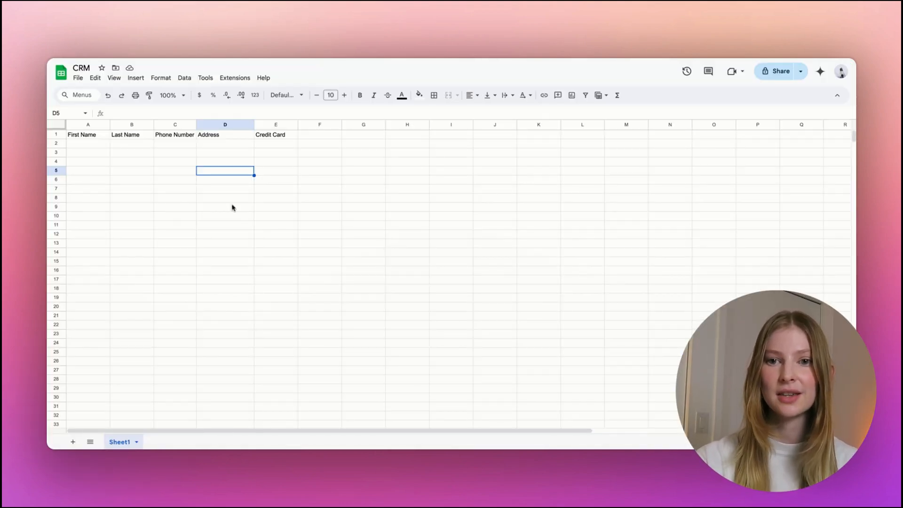
Step: Look over the CRM spreadsheet in Google Sheets, examining its header columns and the empty rows for incoming customer data
click(85, 144)
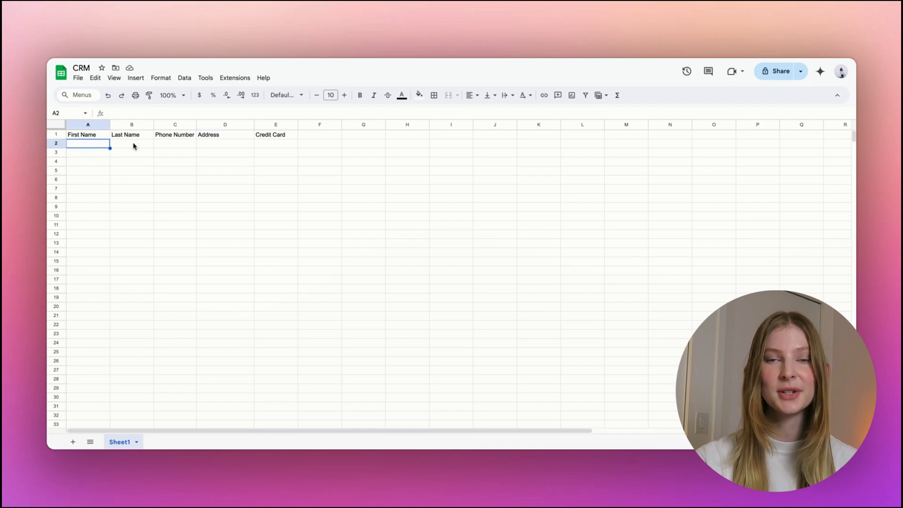
click(303, 161)
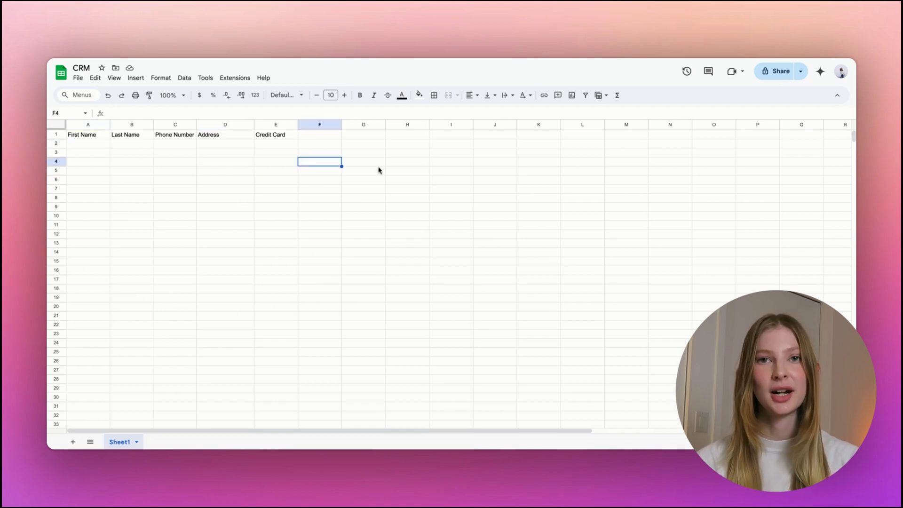
click(246, 199)
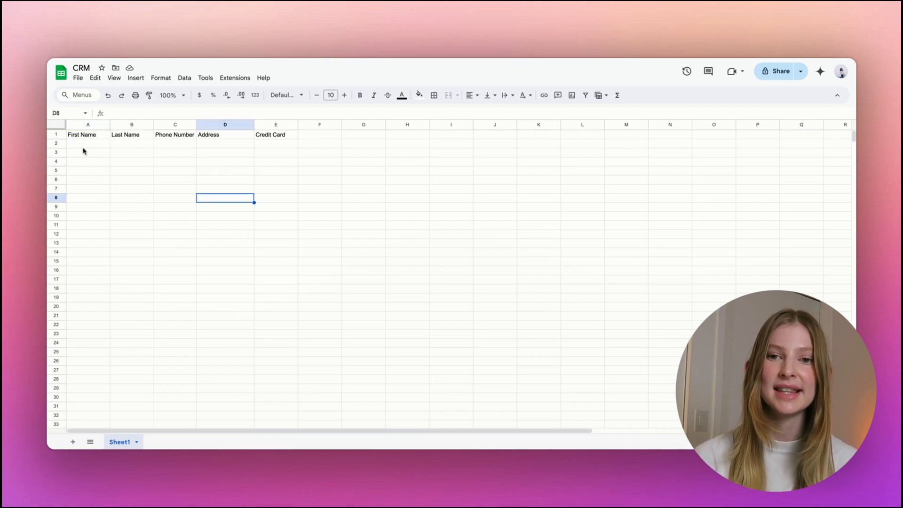